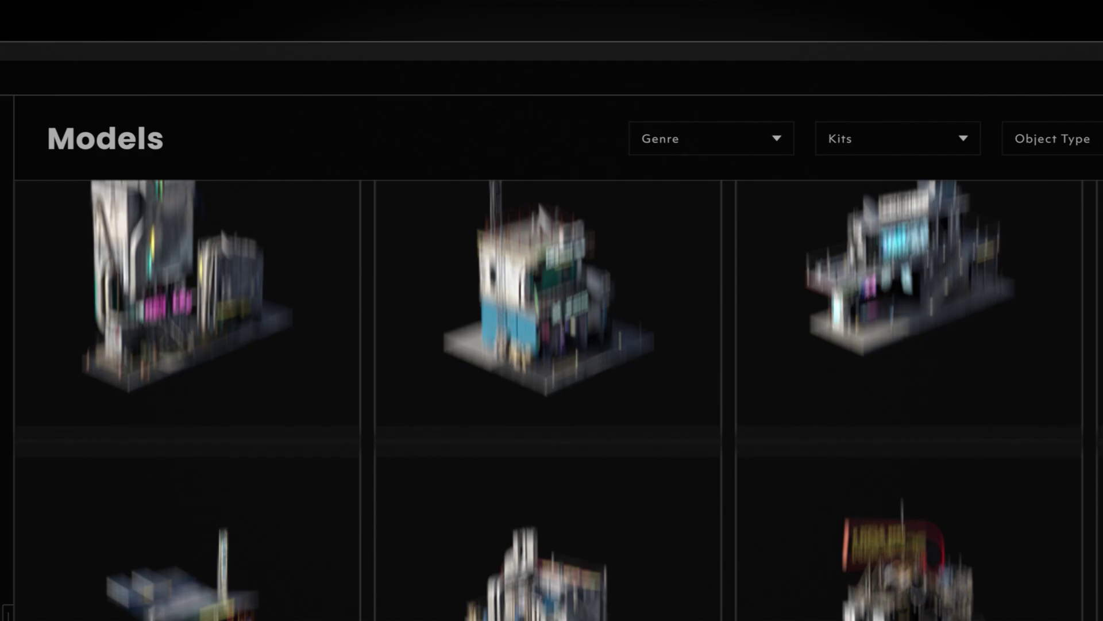
- Filter Cargo models to the Scifi genre and import the Vehicle Rover
left_click(696, 139)
left_click(575, 314)
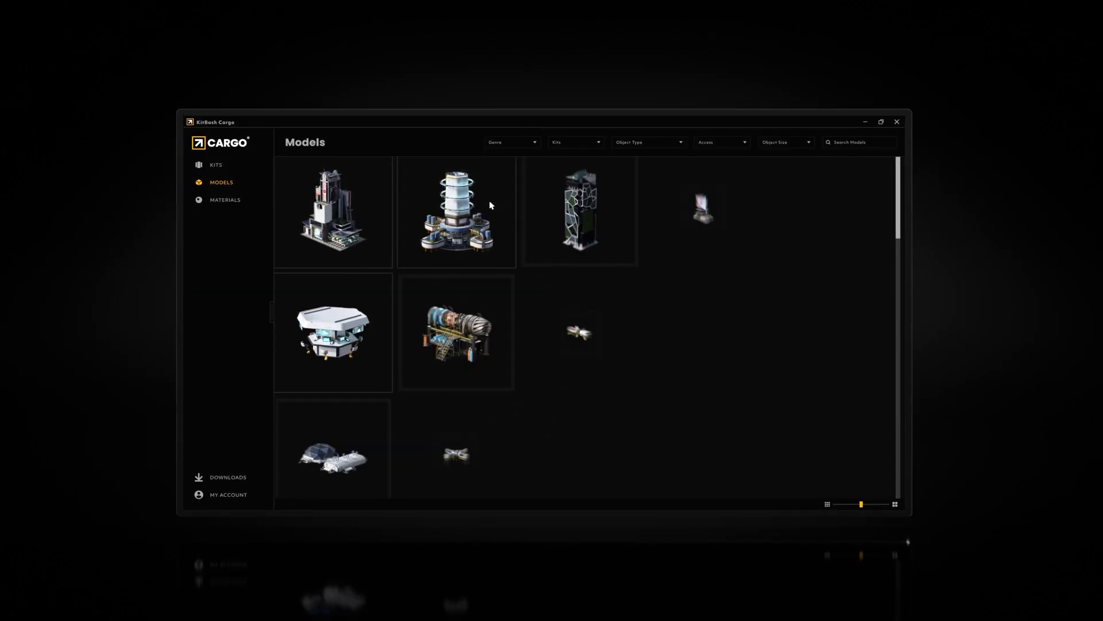
left_click(584, 370)
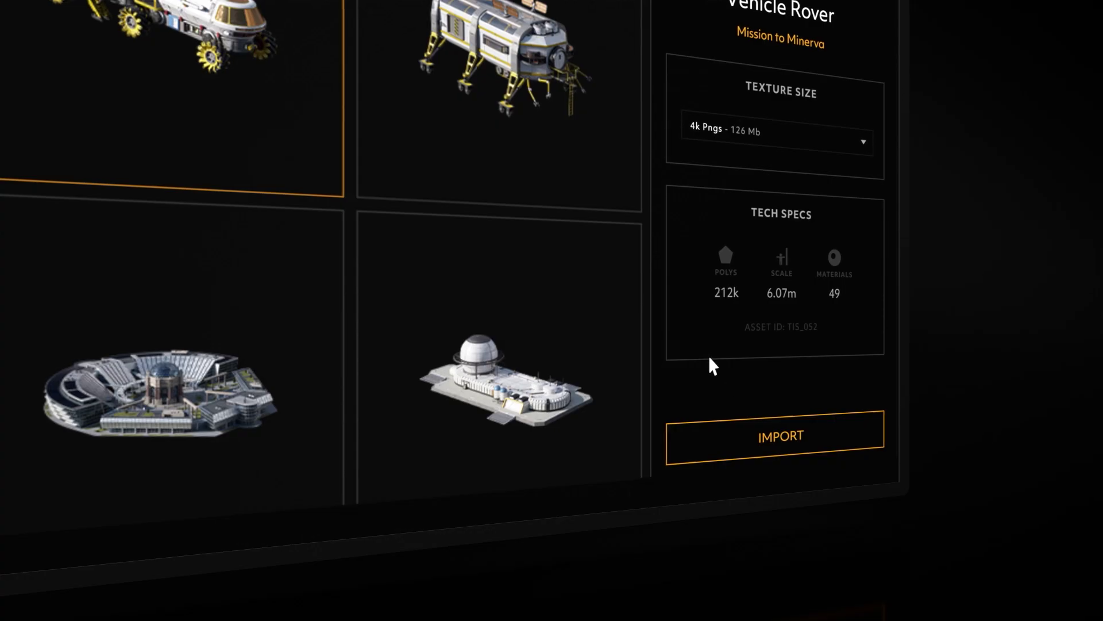
left_click(842, 489)
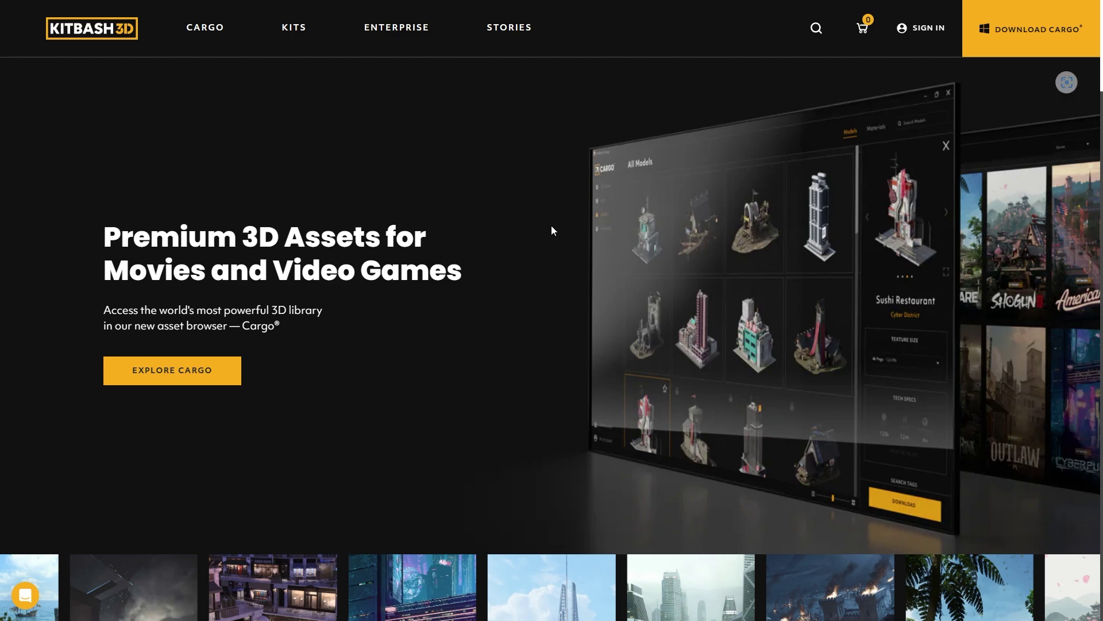
- Download the Cargo installer archive, Cargo.zip, from the KitBash3D homepage
left_click(1015, 45)
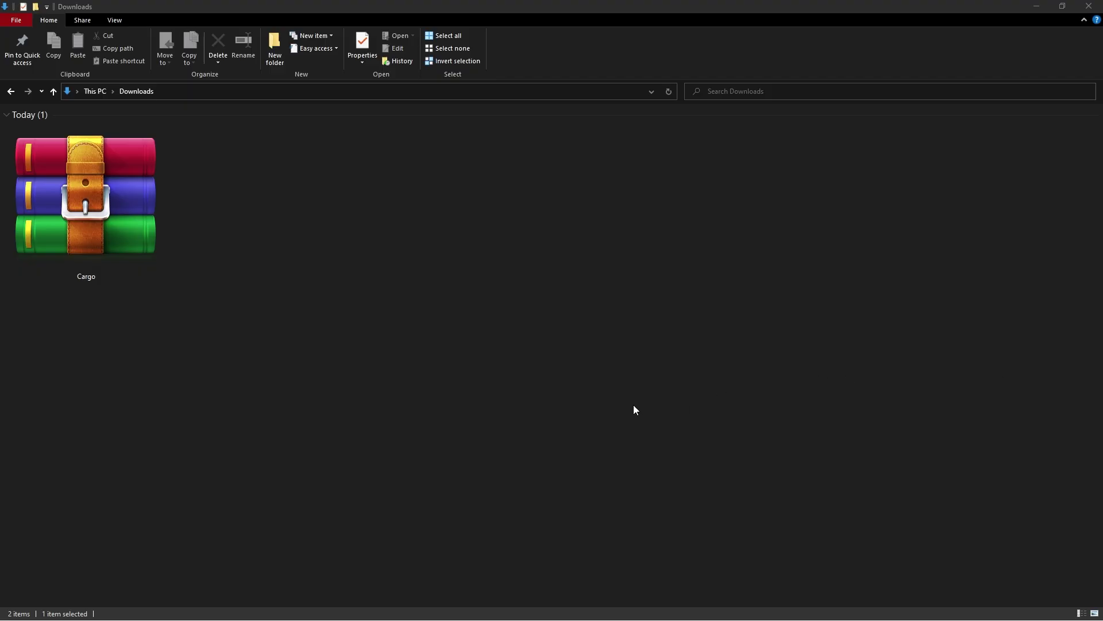
- Extract Cargo.zip into Downloads and launch the extracted Cargo setup program
right_click(99, 187)
left_click(140, 246)
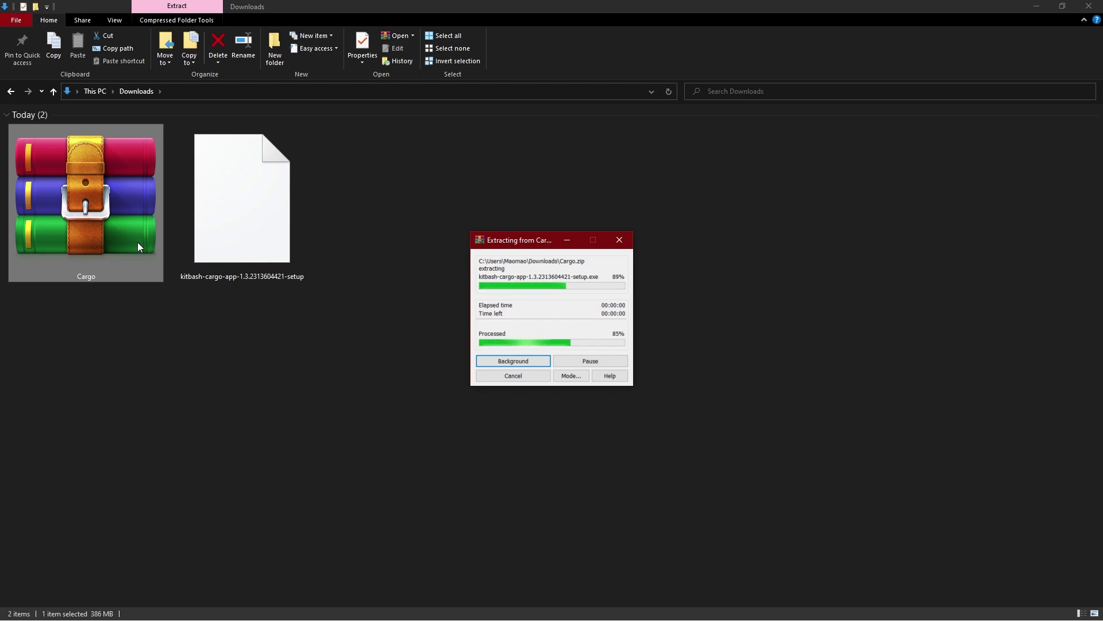
left_click(89, 389)
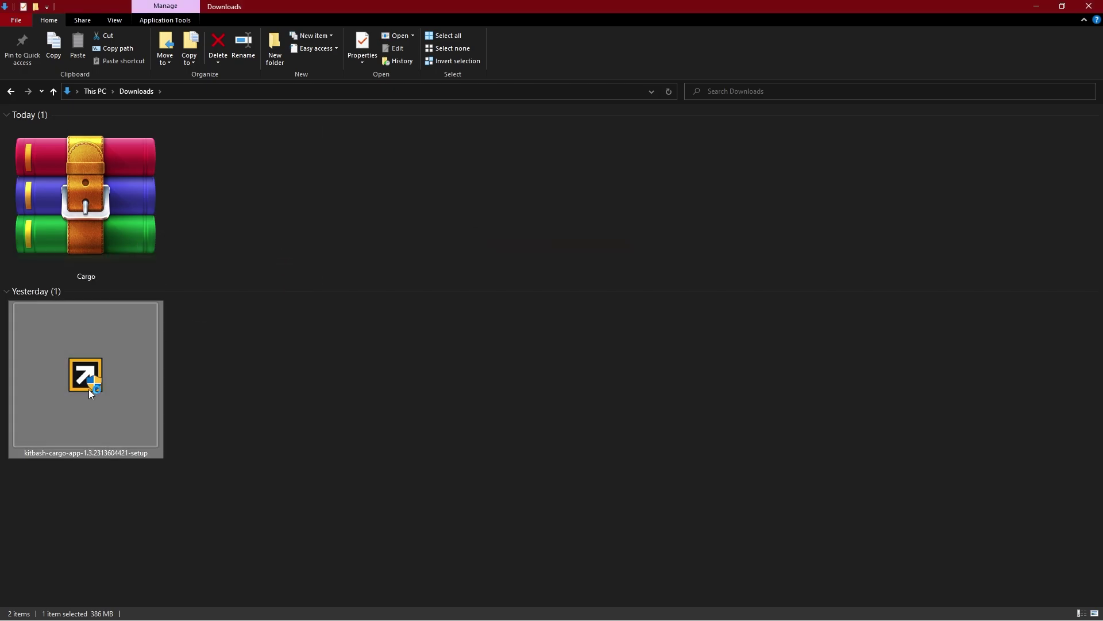
double_click(88, 388)
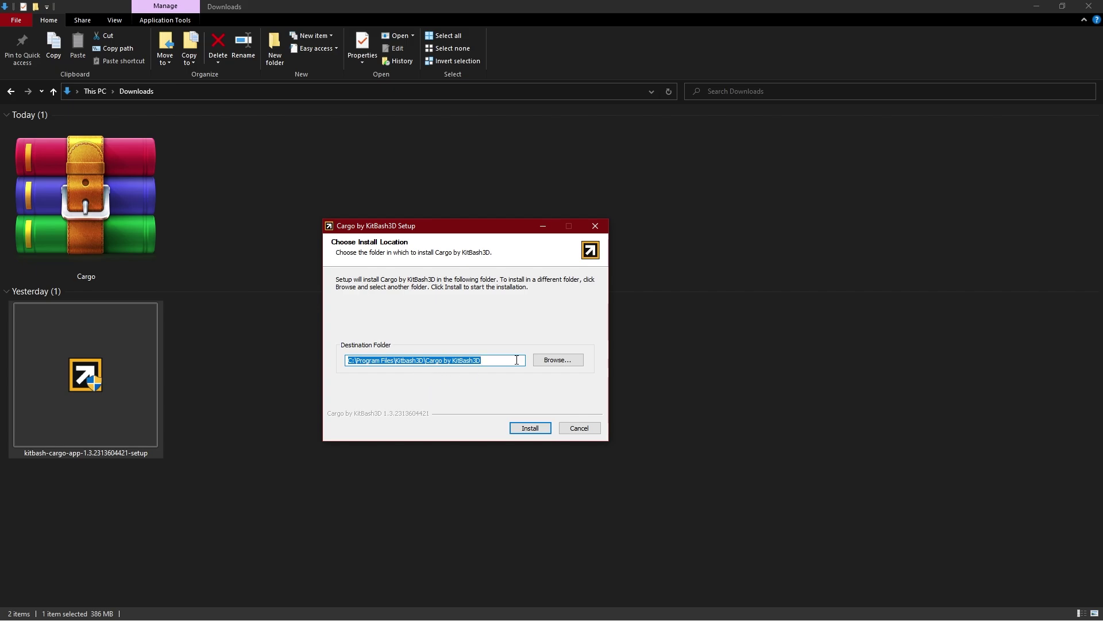
- Install Cargo to the default Program Files folder and finish setup
left_click(516, 360)
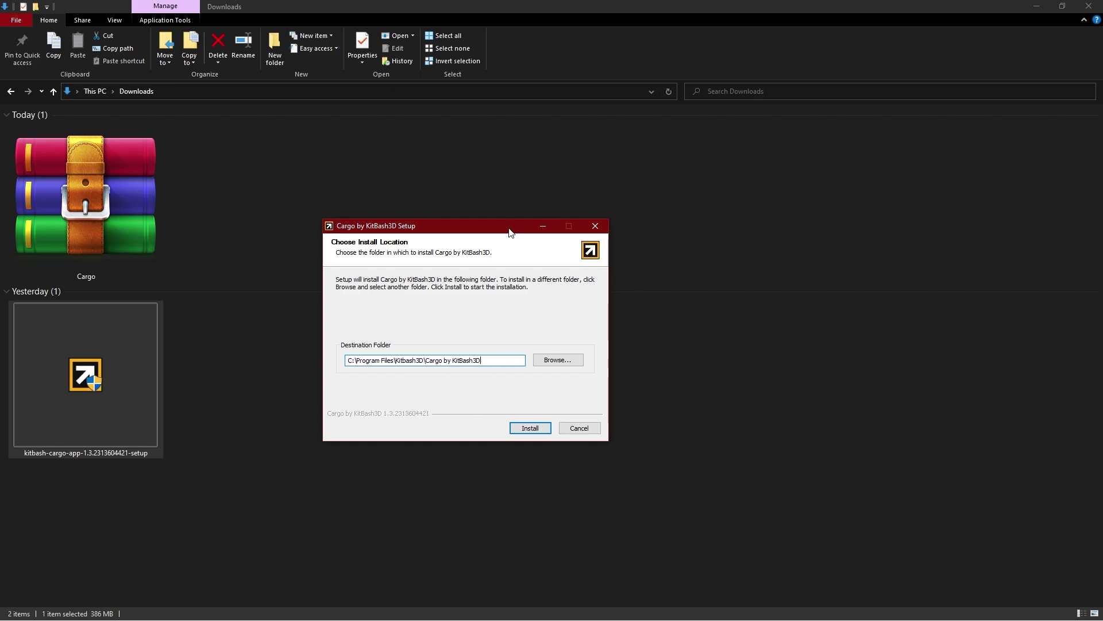
left_click_drag(511, 232, 539, 229)
left_click(562, 426)
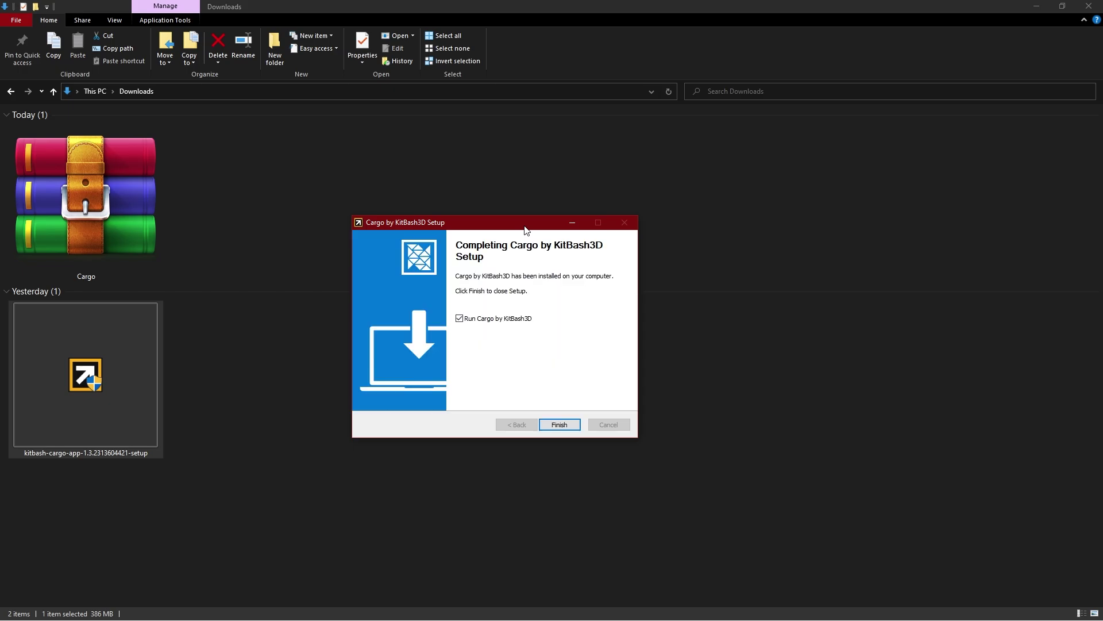
left_click(558, 426)
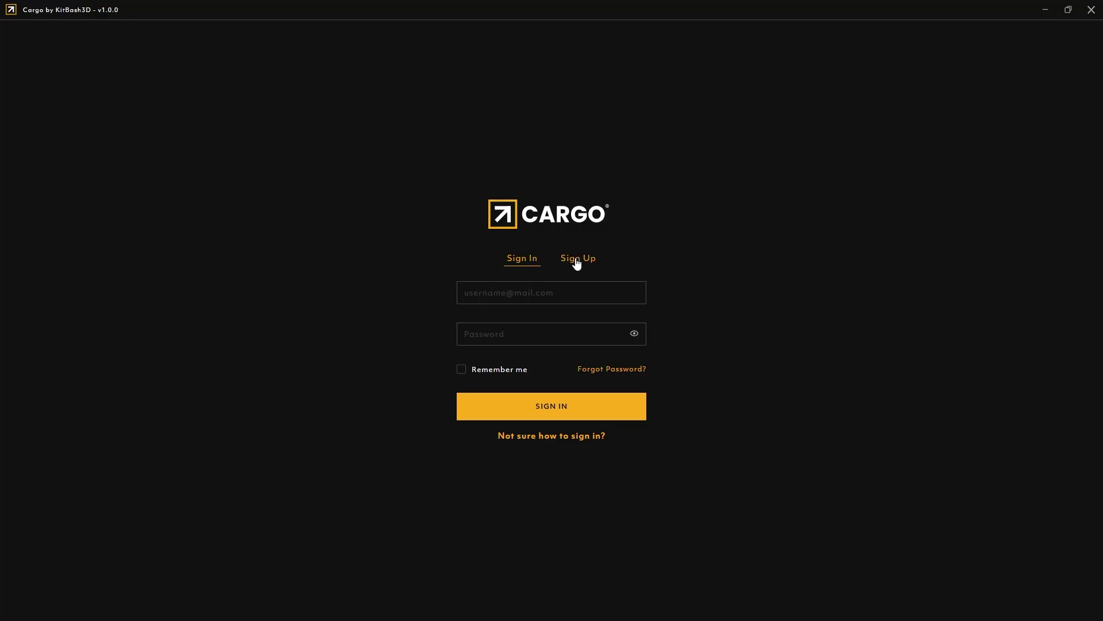
- Check the username and password fields and the sign-up form, then return to Sign In
left_click(533, 292)
left_click(510, 334)
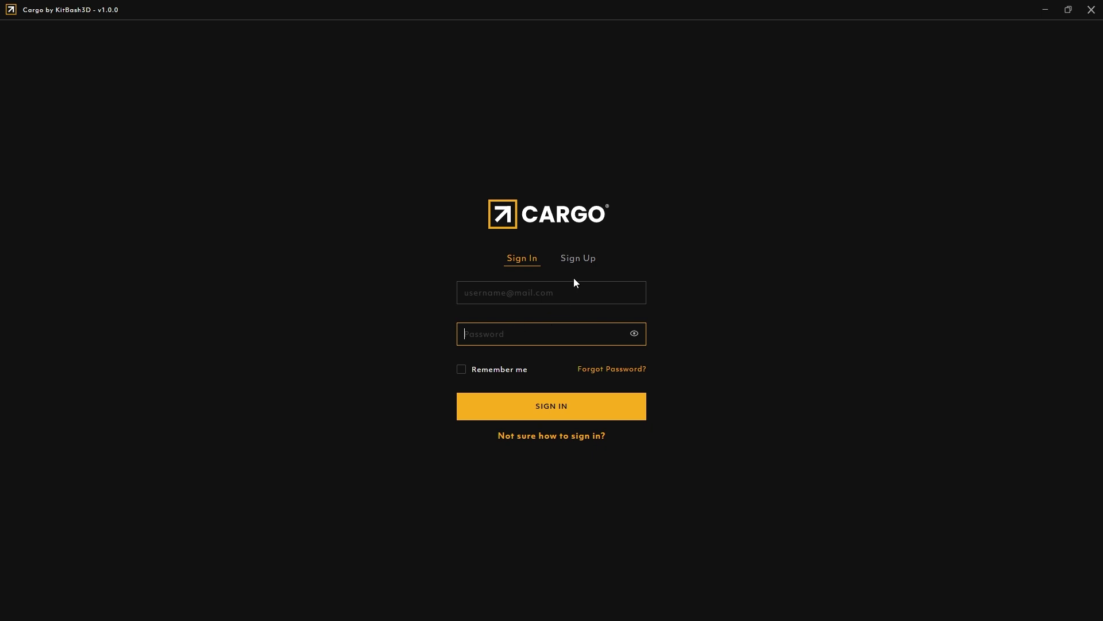
left_click(581, 259)
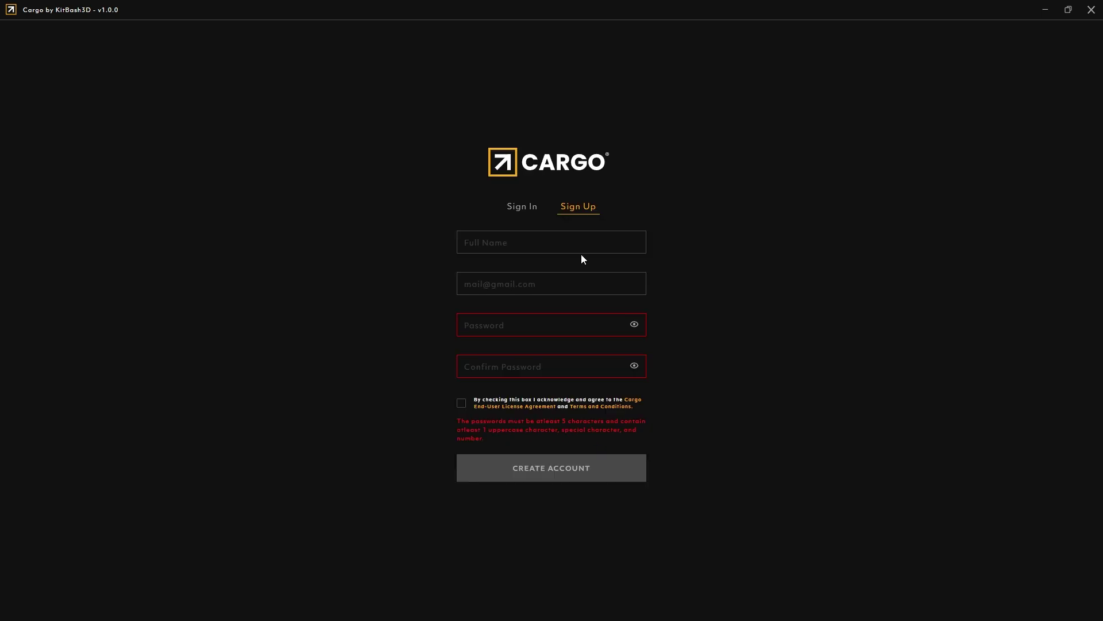
left_click(530, 210)
- Enter text in the e-mail field, then select it all and clear it
left_click(503, 295)
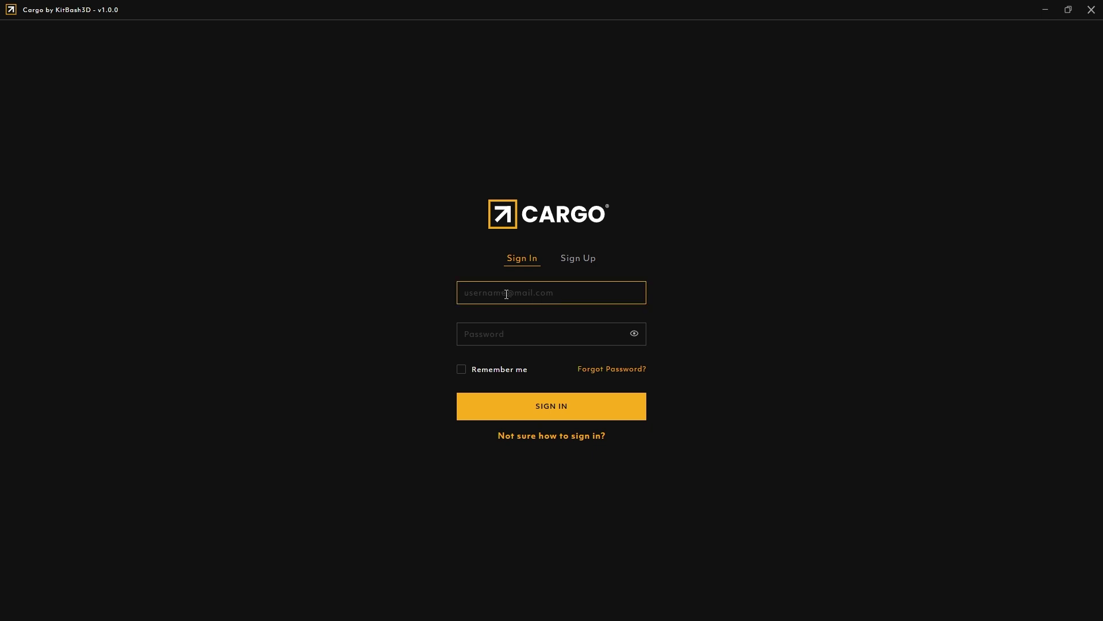
type("it was me dio")
left_click_drag(561, 281, 300, 288)
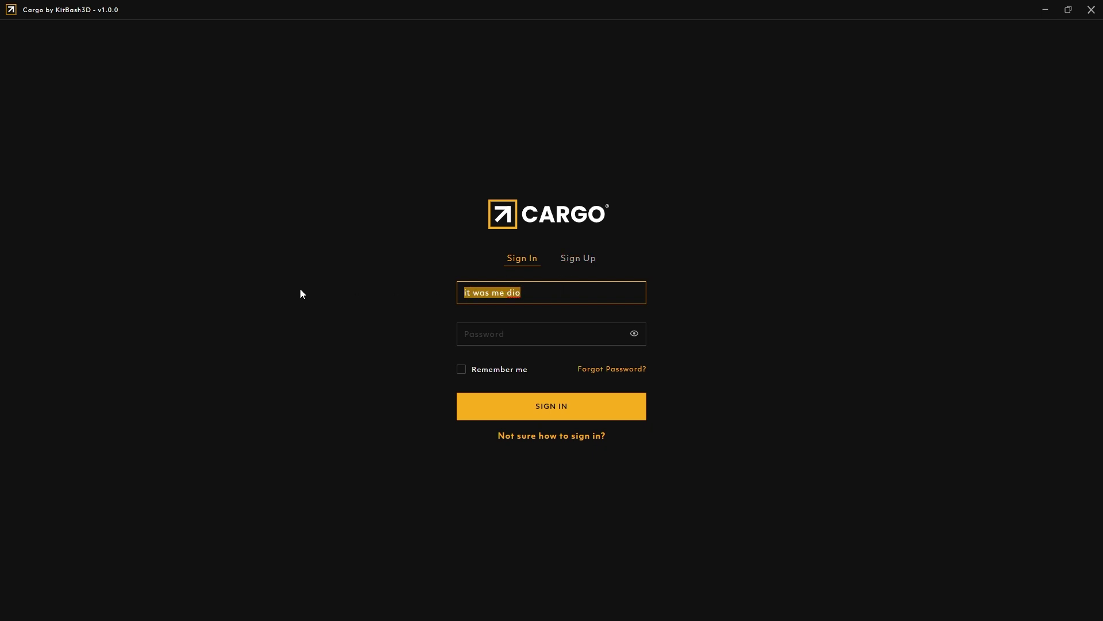
key("BackSpace")
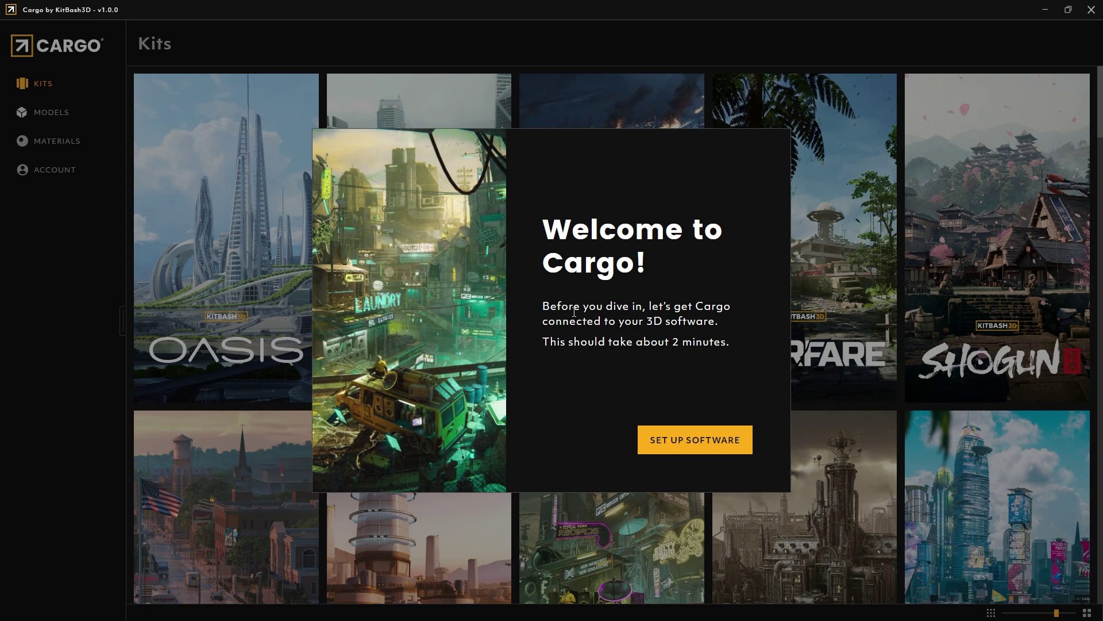
- Choose Unreal version 5.1 as the 3D software in Cargo's setup wizard and continue
left_click(704, 442)
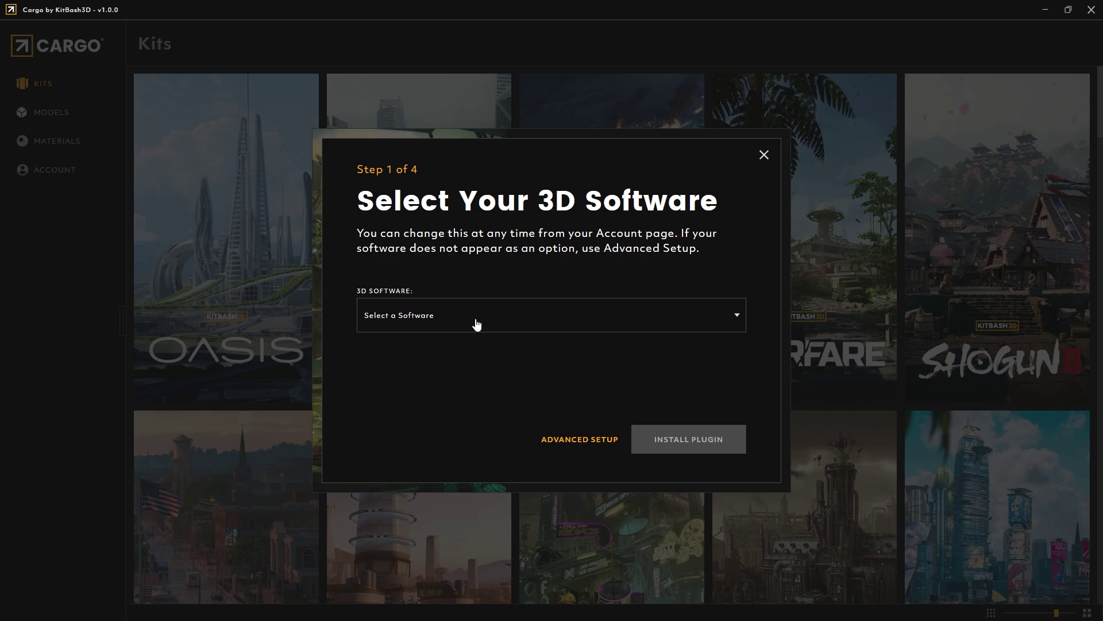
left_click(477, 325)
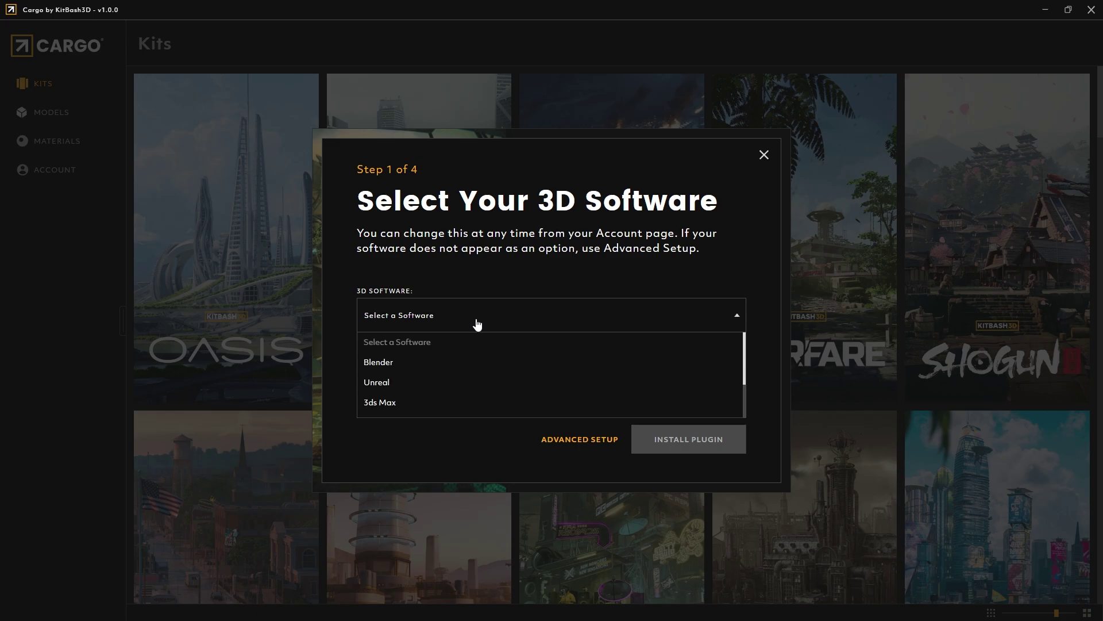
left_click(404, 383)
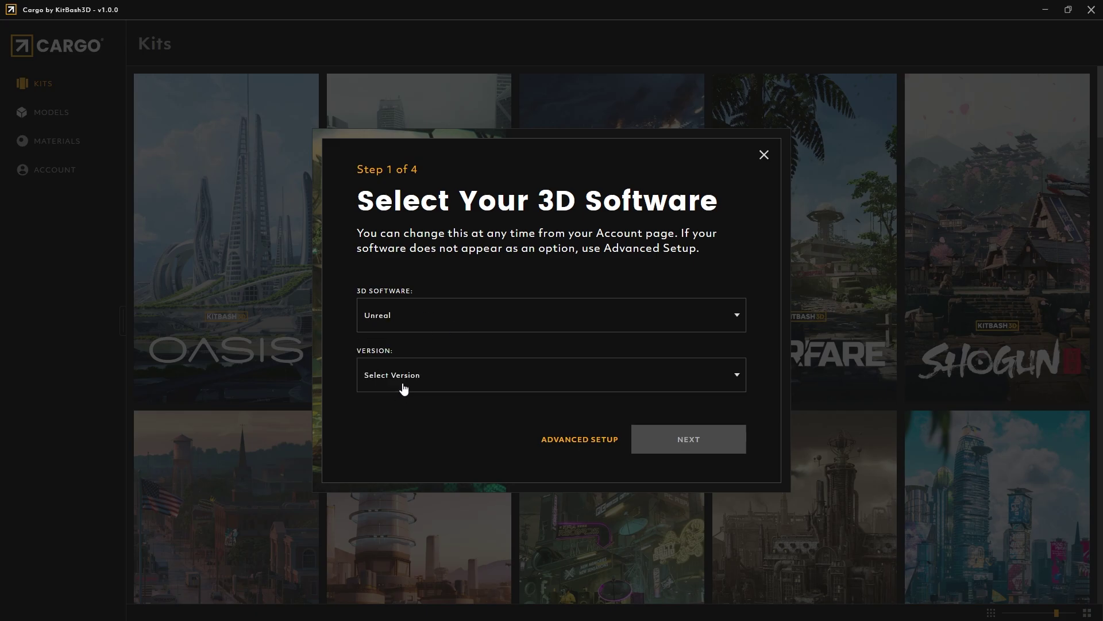
left_click(396, 384)
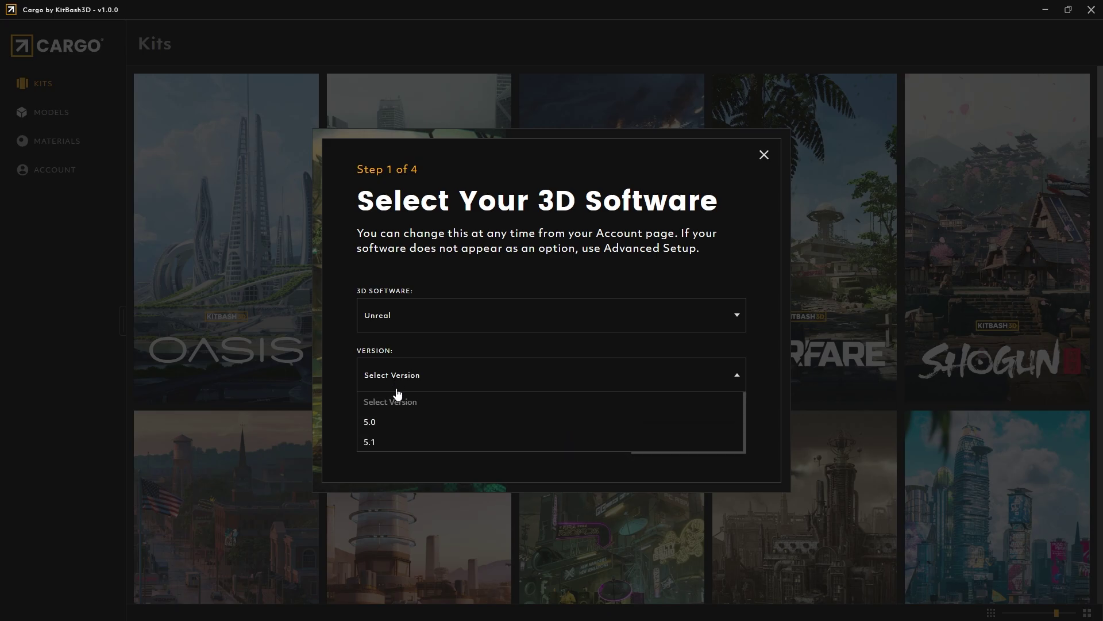
left_click(399, 446)
left_click(709, 450)
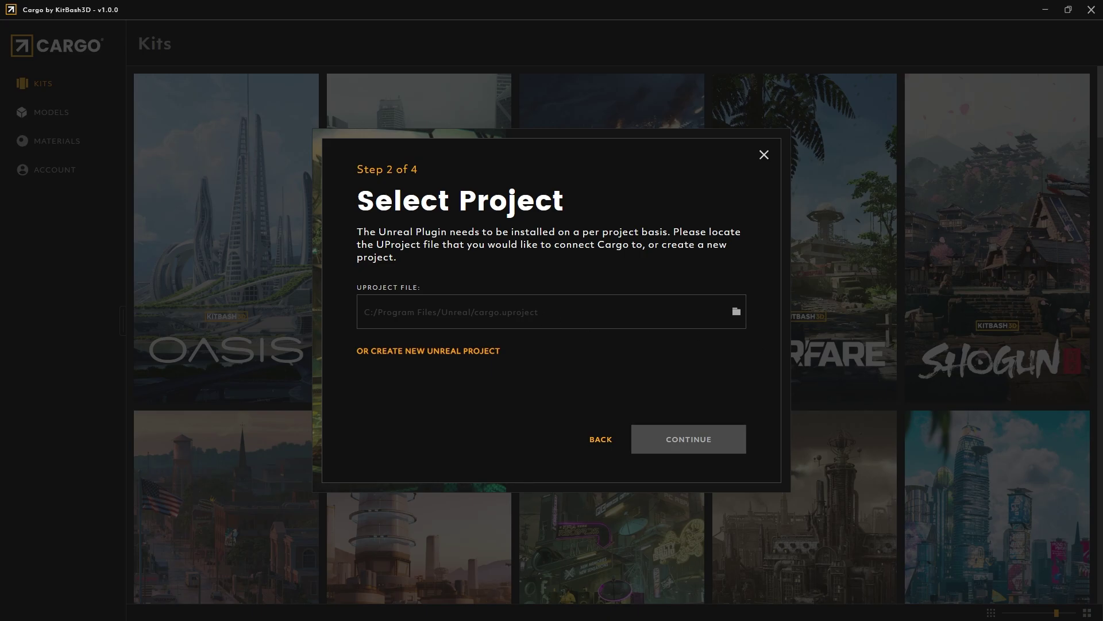
- Maximize the Epic Games Launcher and show the Live_OpenWorlds project in its folder
key("alt+Tab")
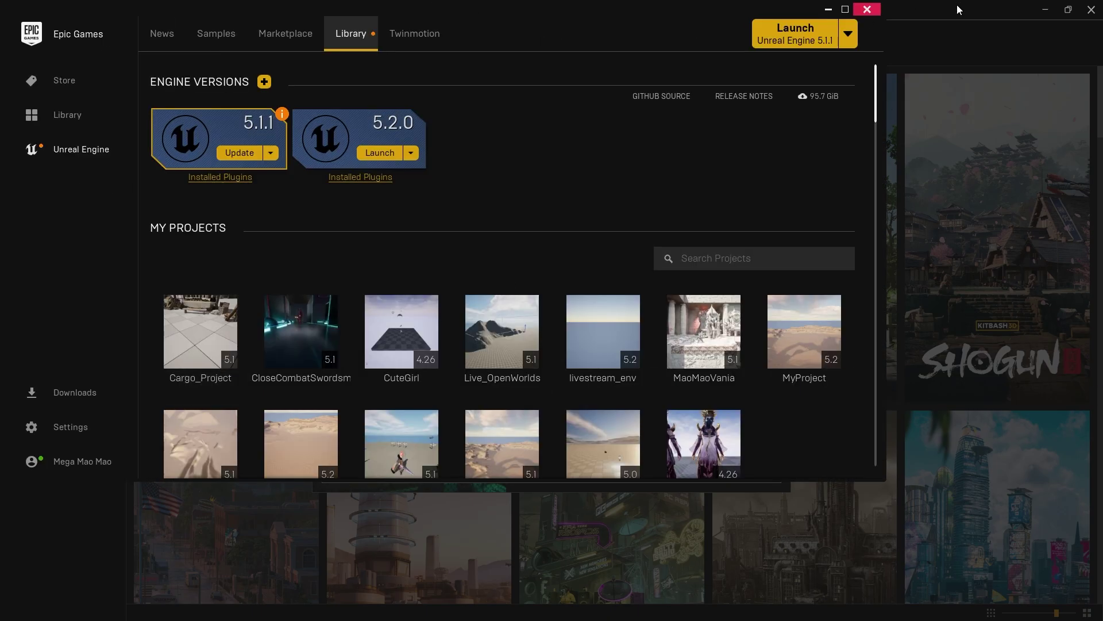
left_click(845, 9)
scroll(509, 311, "down", 1)
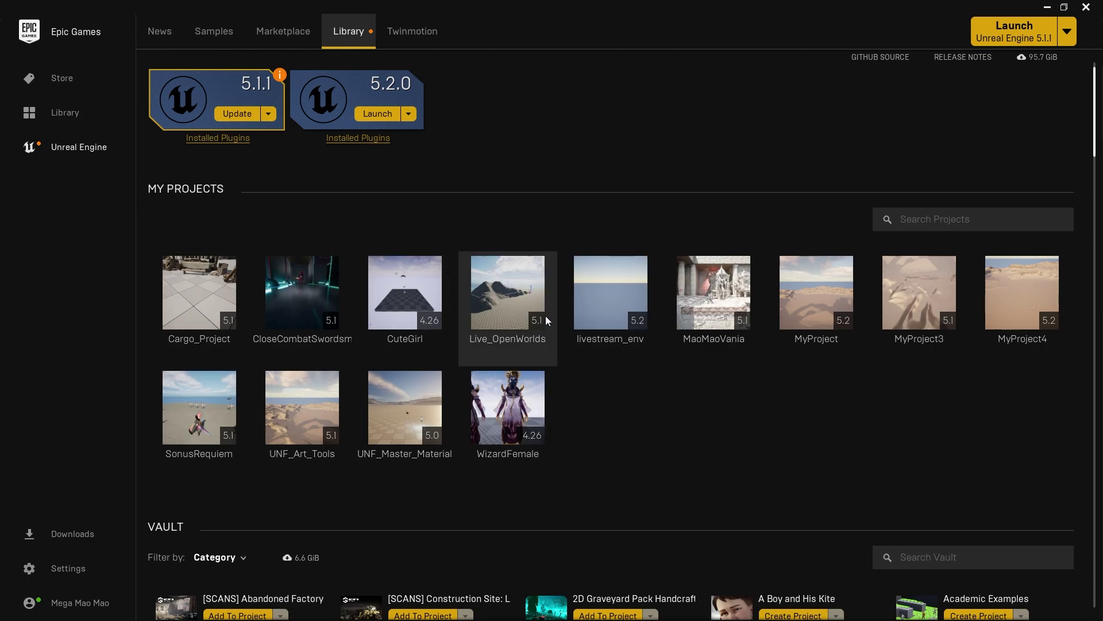
right_click(520, 281)
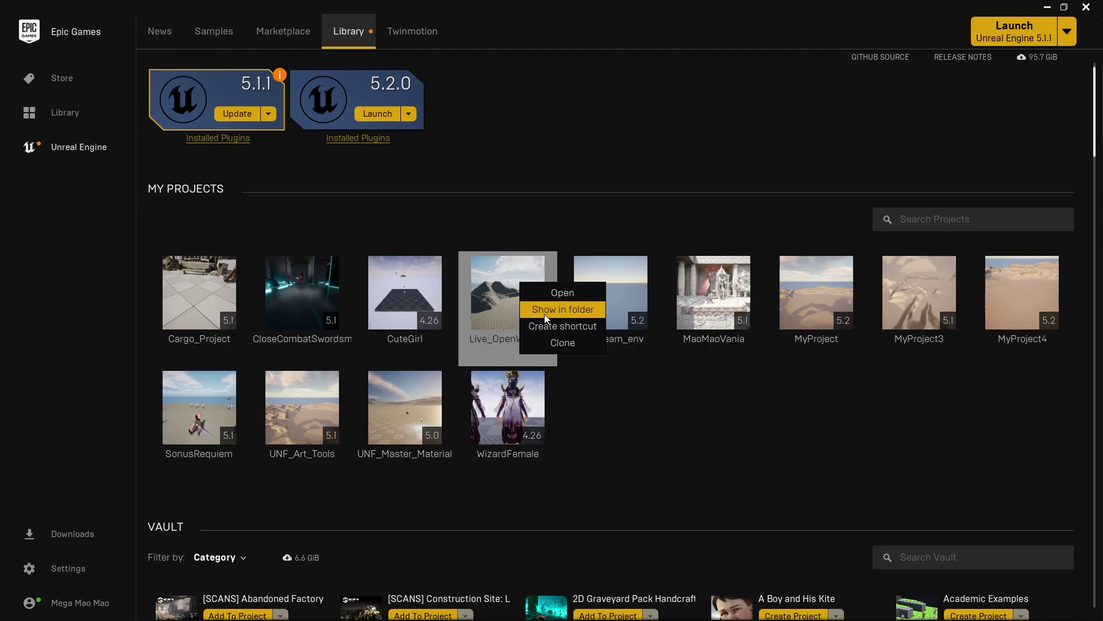
left_click(573, 313)
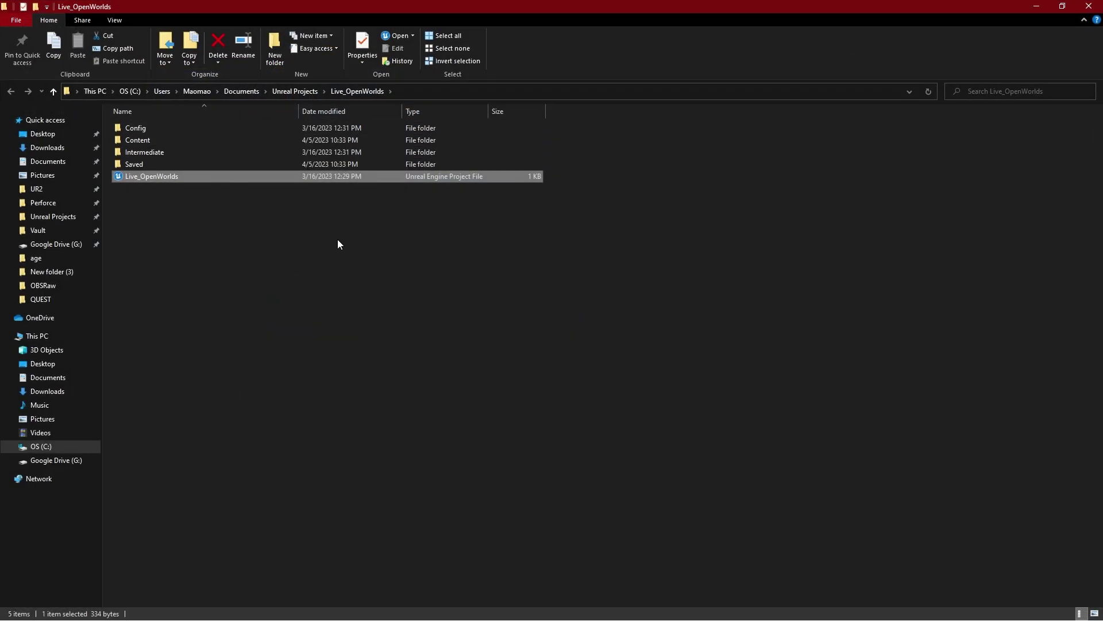
- View the Live_OpenWorlds folder's full path, then select its .uproject file
left_click(337, 244)
left_click(422, 92)
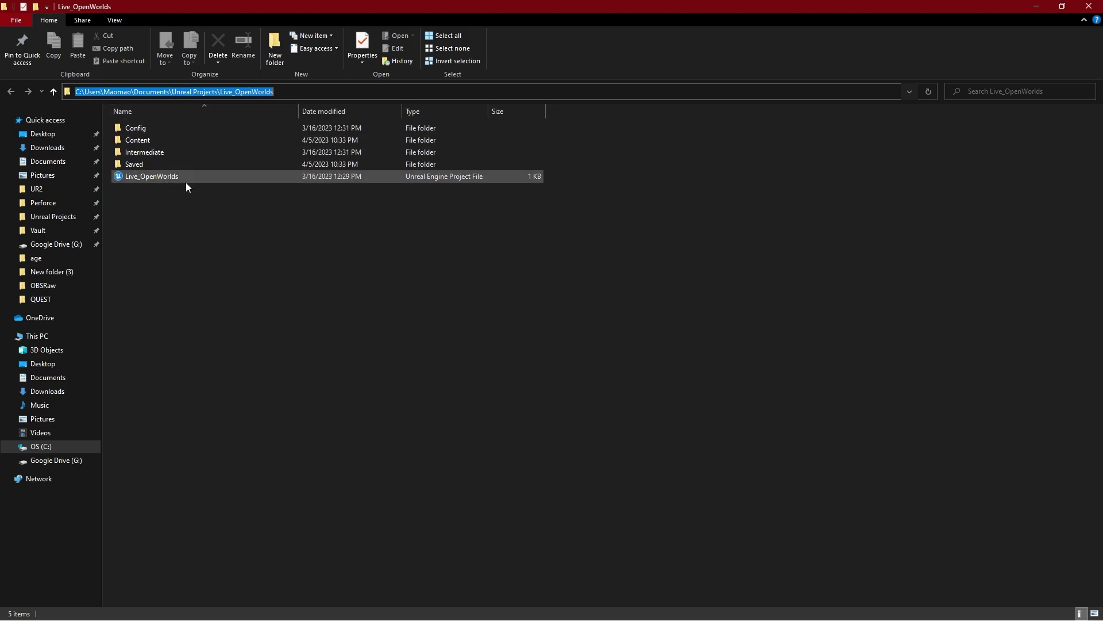
left_click(223, 205)
left_click(161, 177)
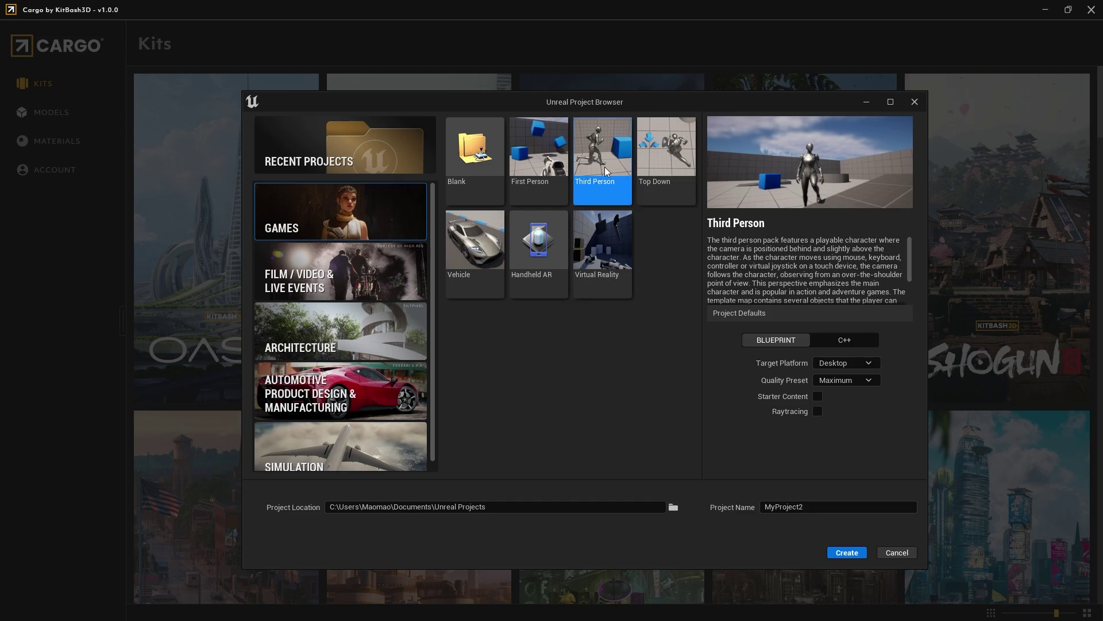
- Name the new Third Person project my_test_project and create it
left_click(840, 506)
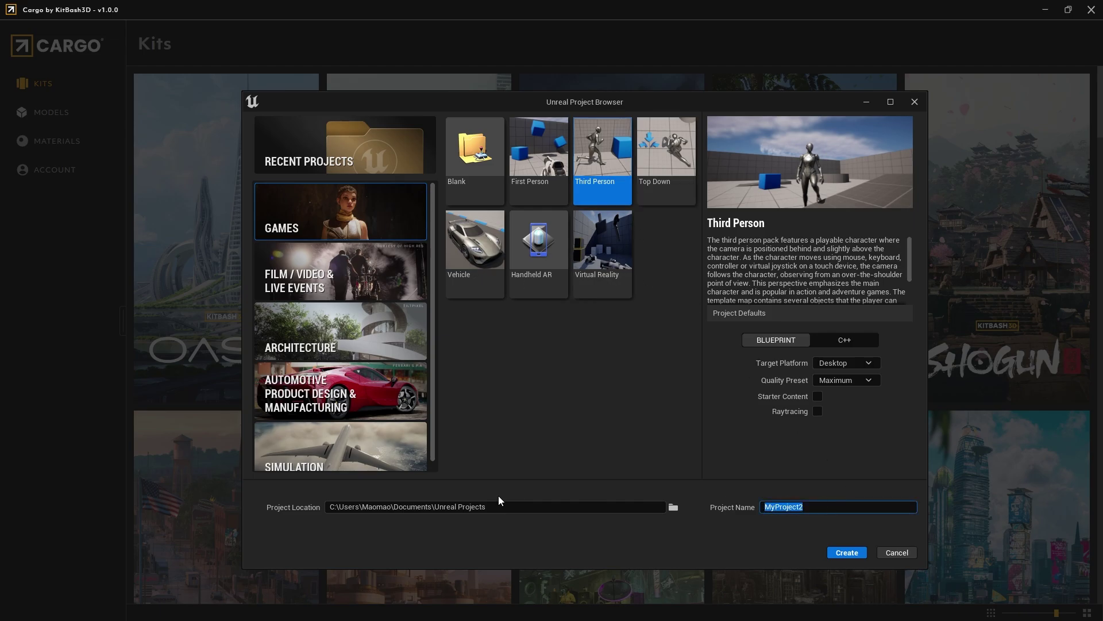
type("my_test_project")
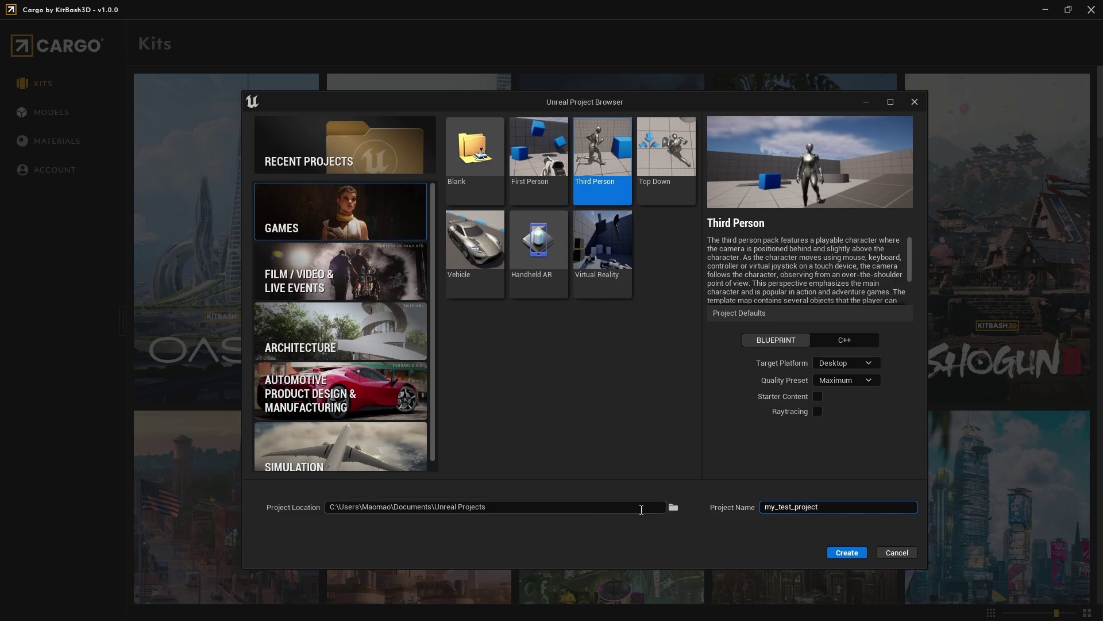
left_click(846, 553)
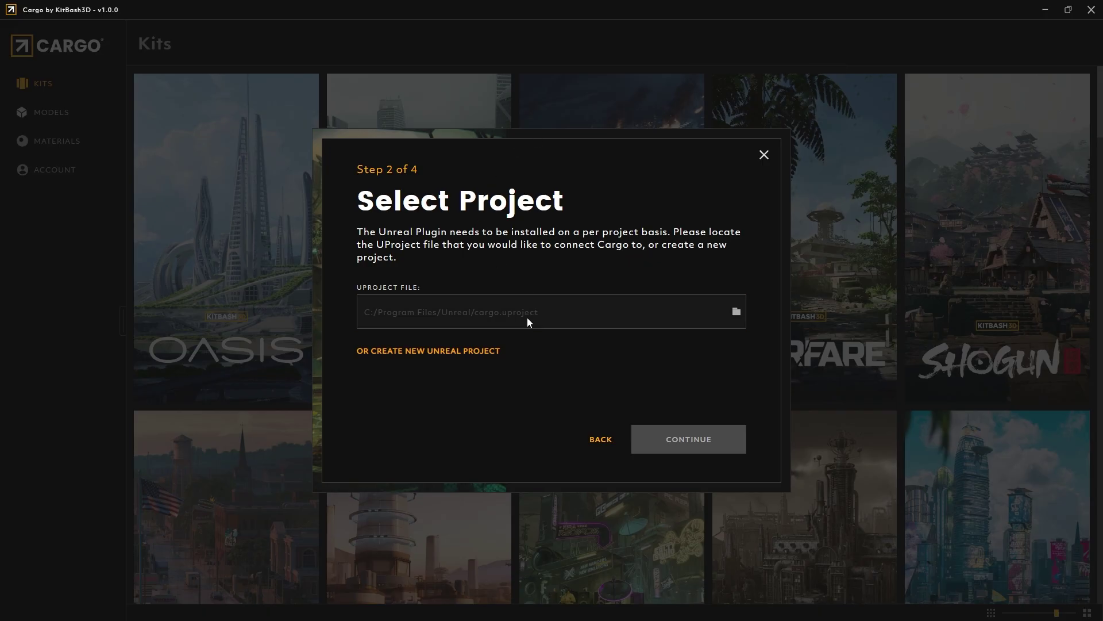
- Set Cargo's UProject file to my_test_project.uproject in the Unreal Projects folder
left_click(527, 319)
left_click(196, 35)
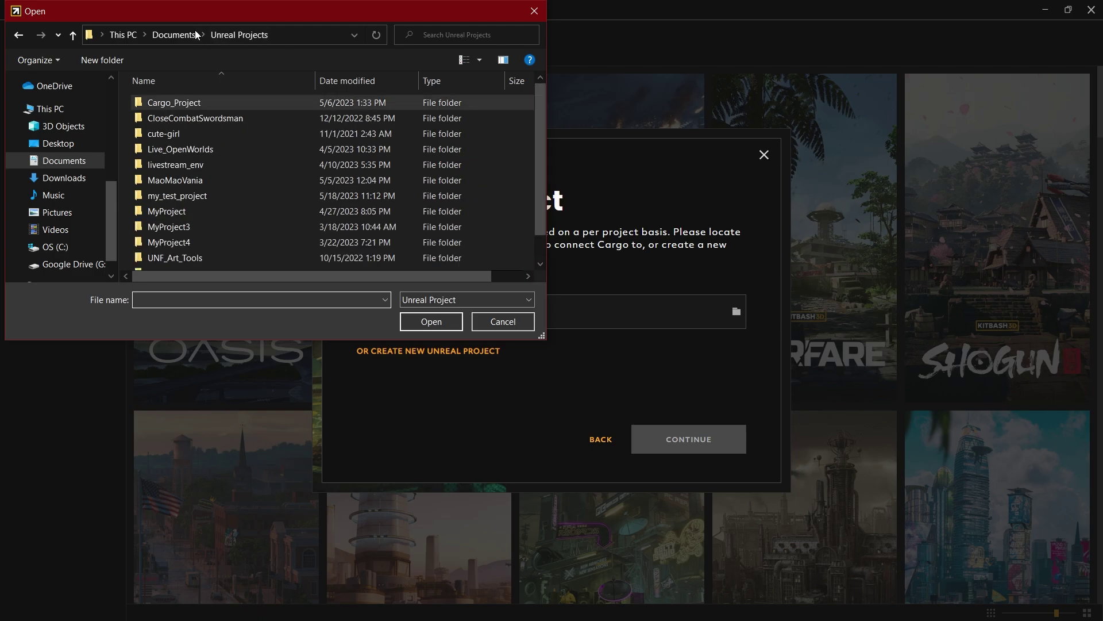
double_click(189, 196)
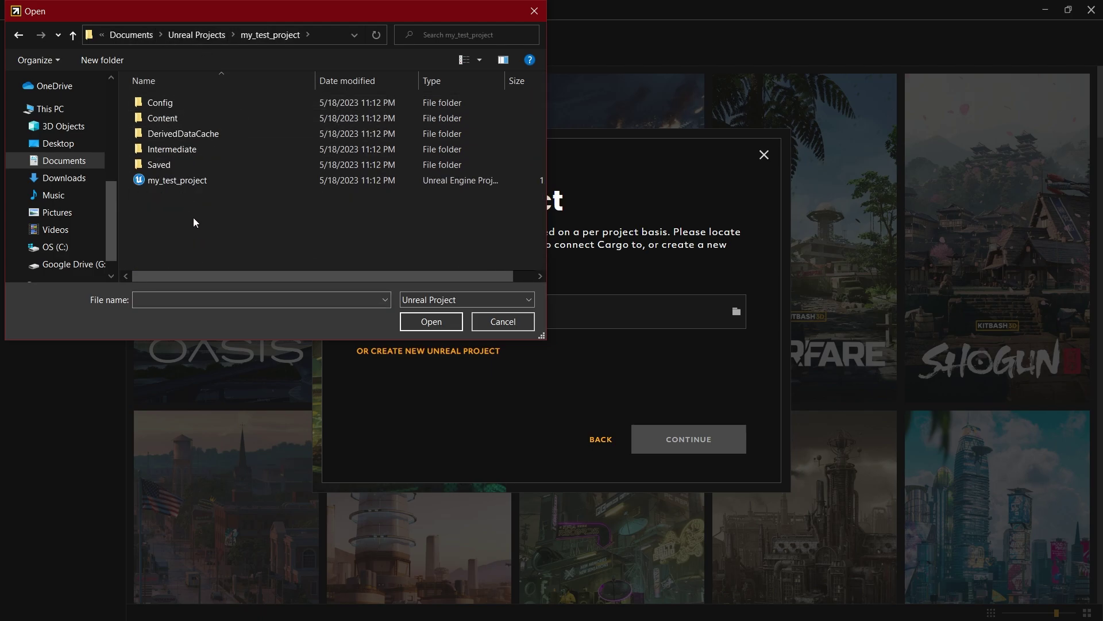
double_click(178, 181)
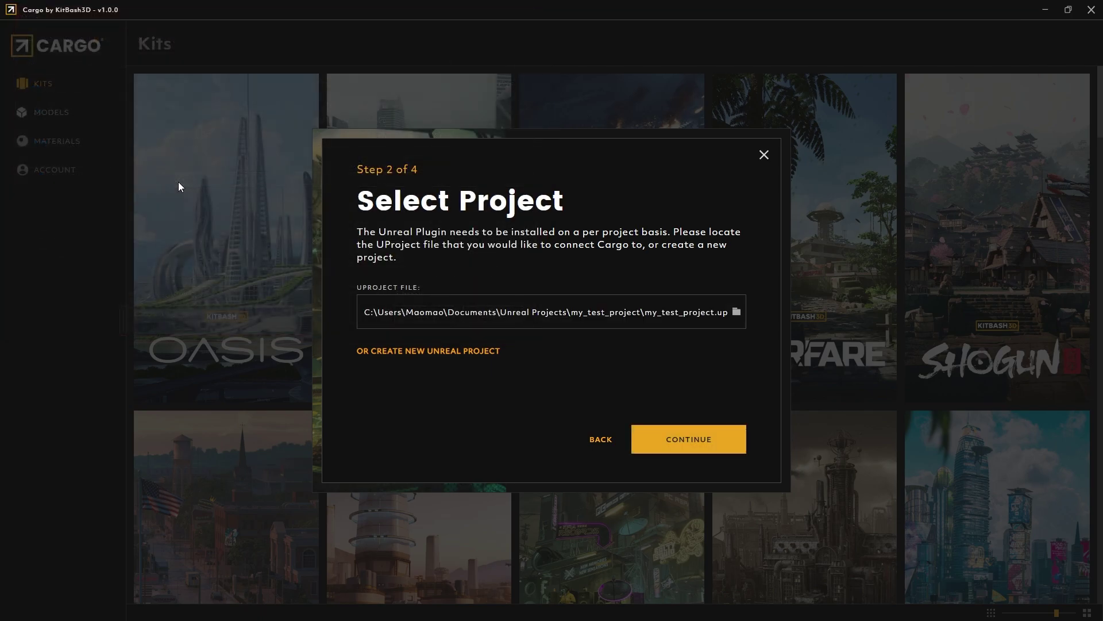
- Continue Cargo's setup to install the plugin, then open the editor's Window menu
left_click(693, 442)
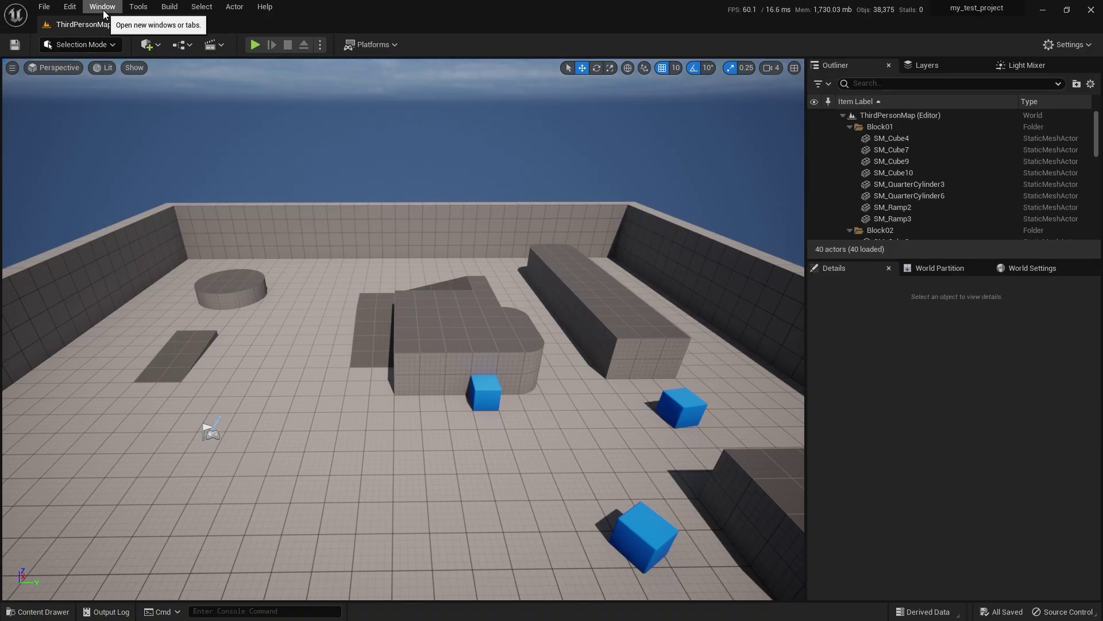
left_click(104, 14)
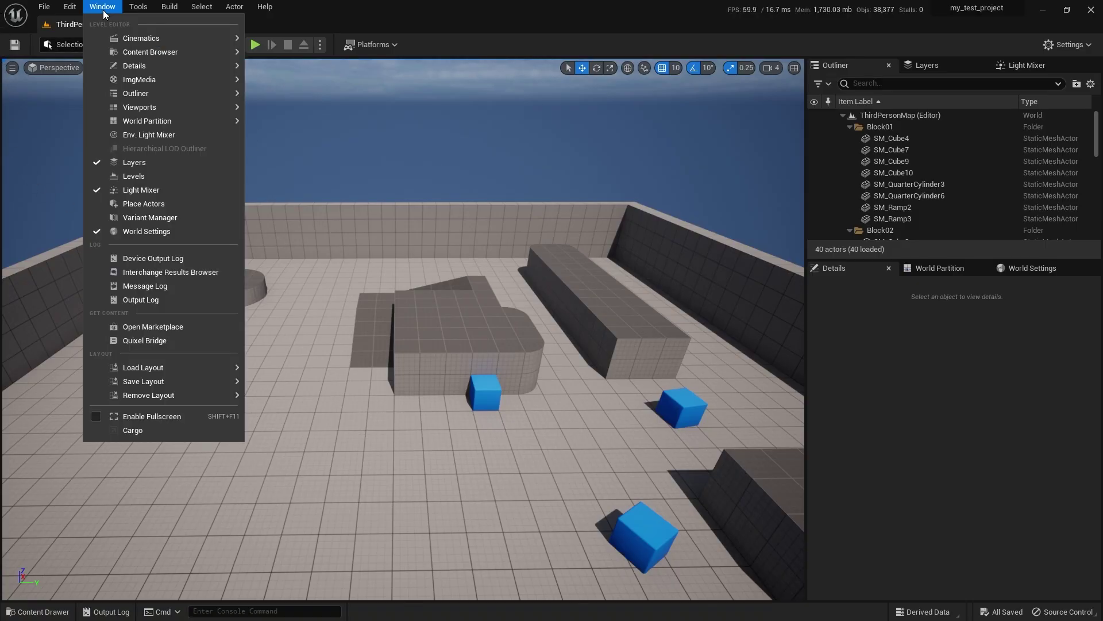
- Enable the Cargo plugin, confirm it in the Plugins browser, and return to Cargo's Step 3
left_click(156, 430)
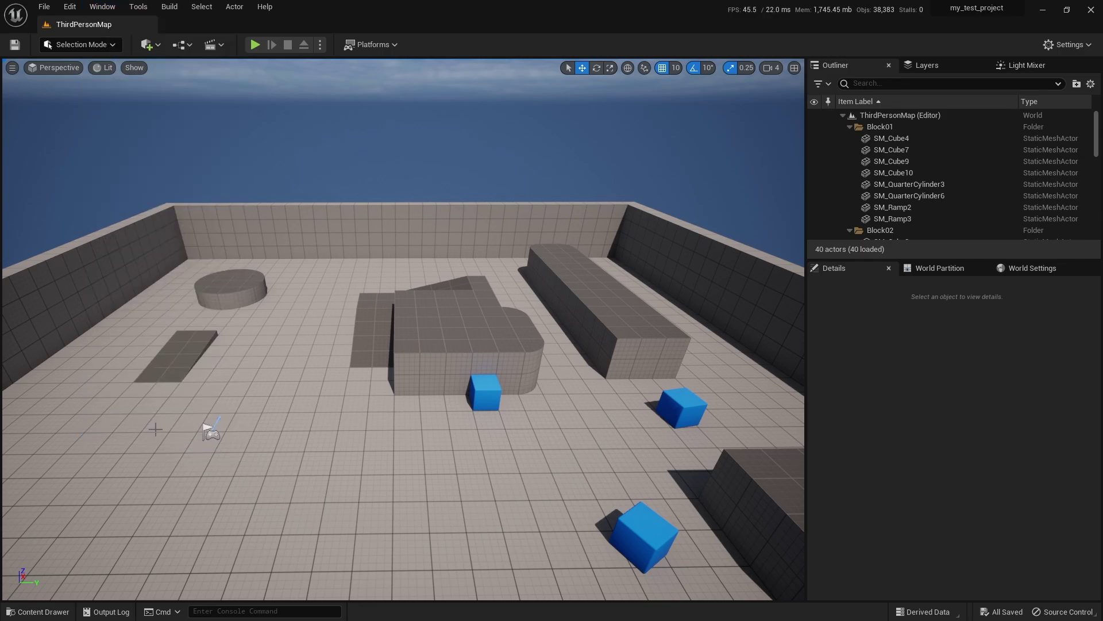
left_click(107, 9)
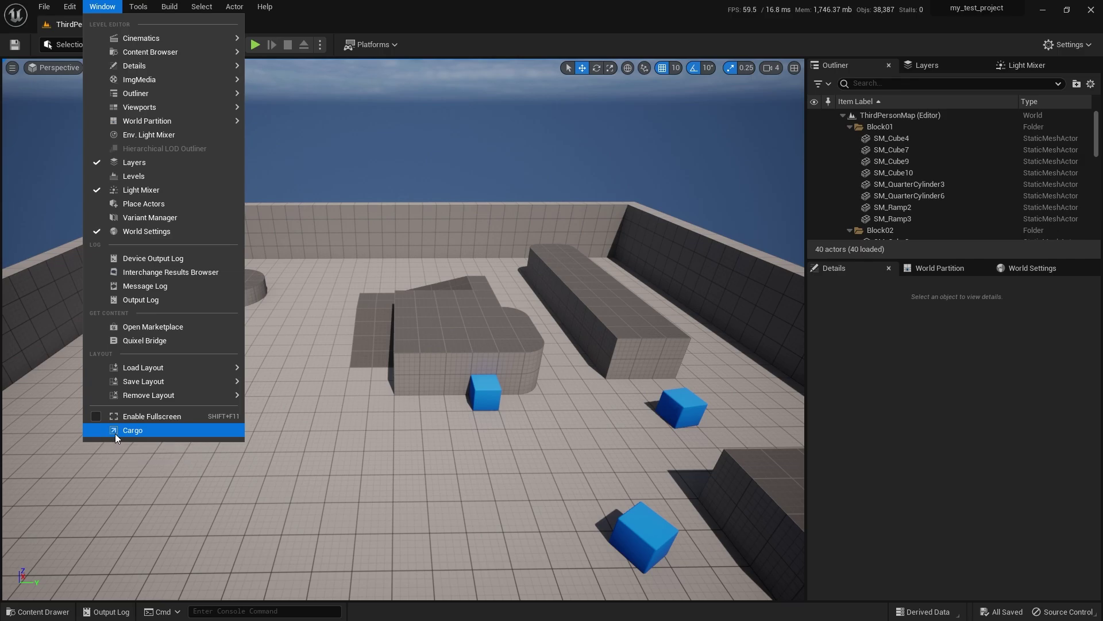
mouse_move(69, 6)
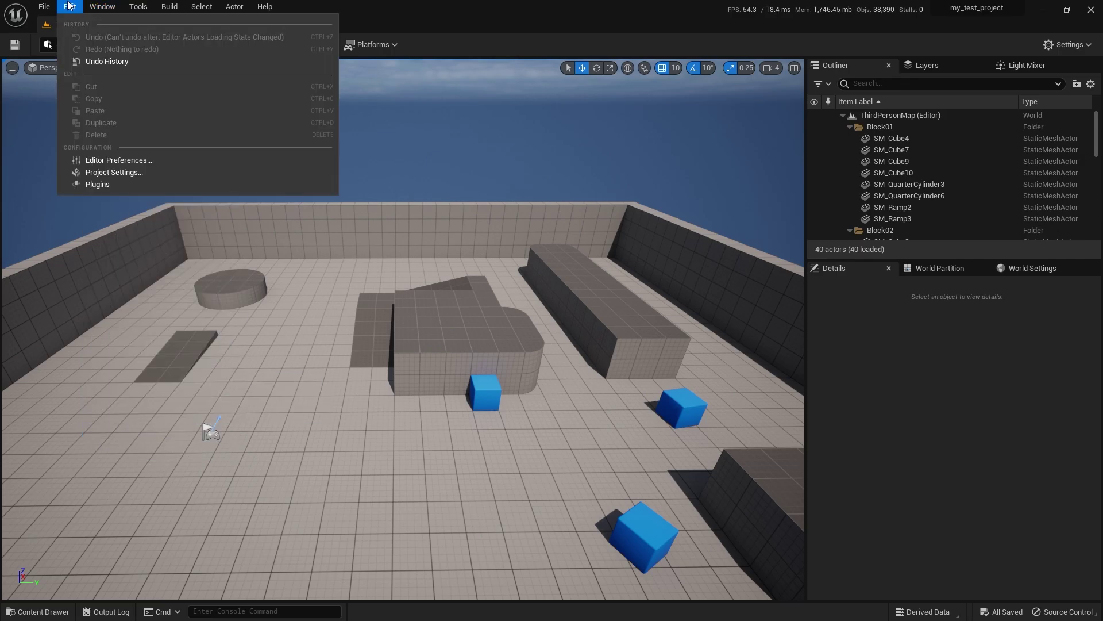
left_click(102, 186)
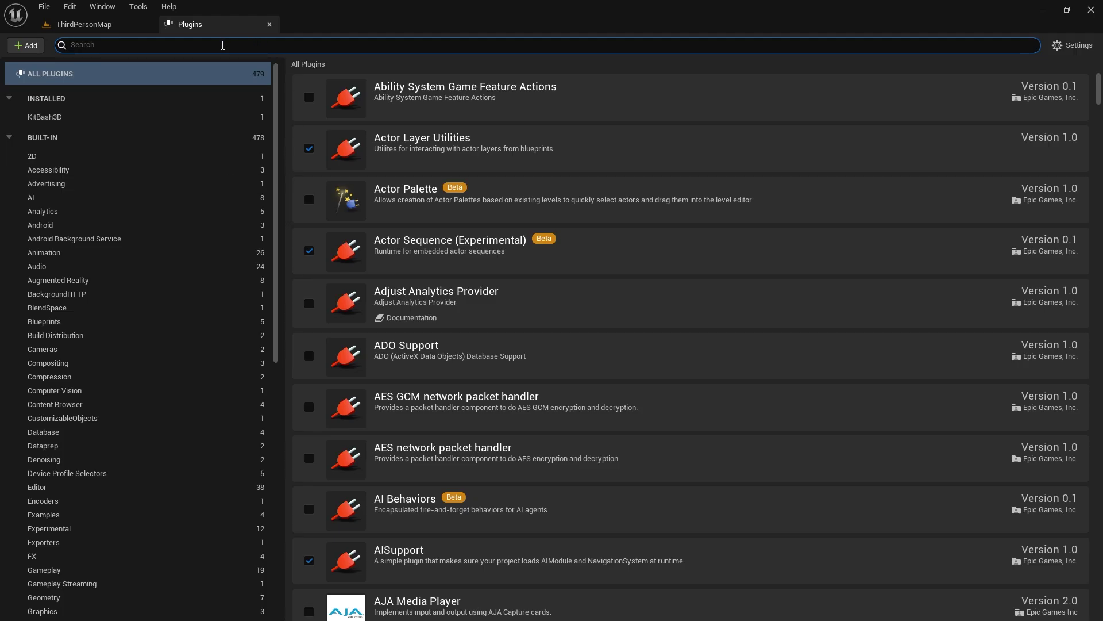
type("cargo")
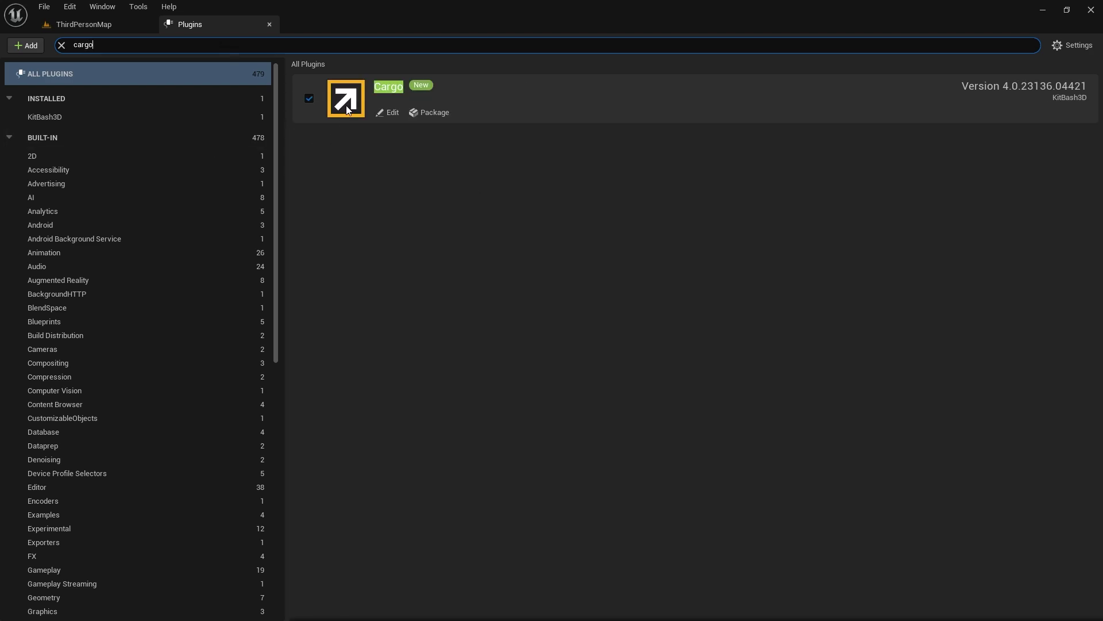
middle_click(207, 17)
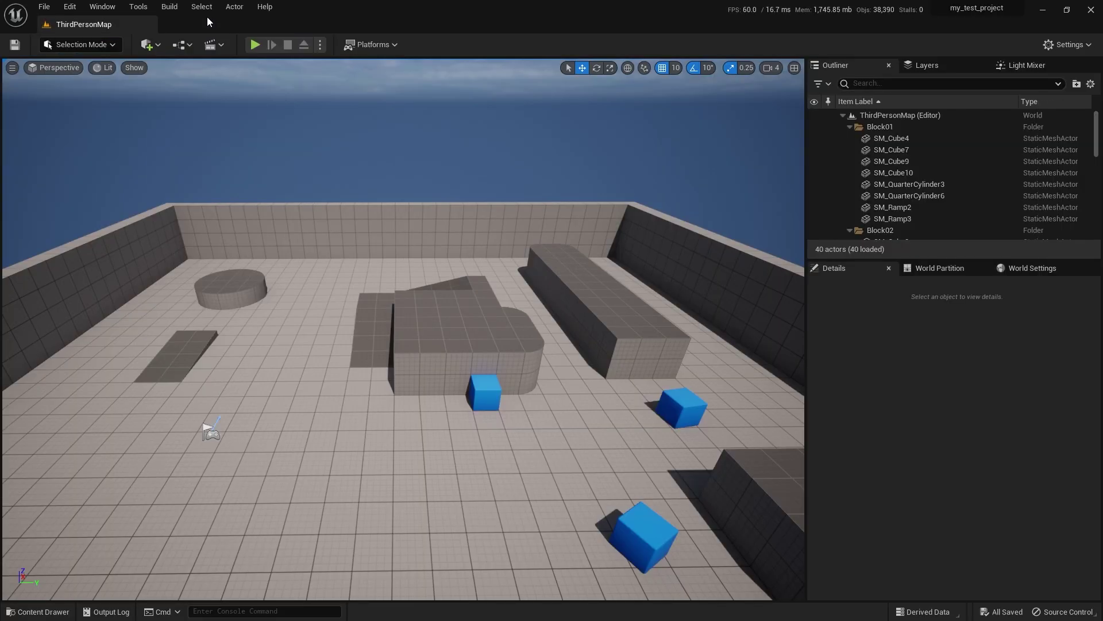
key("alt+Tab")
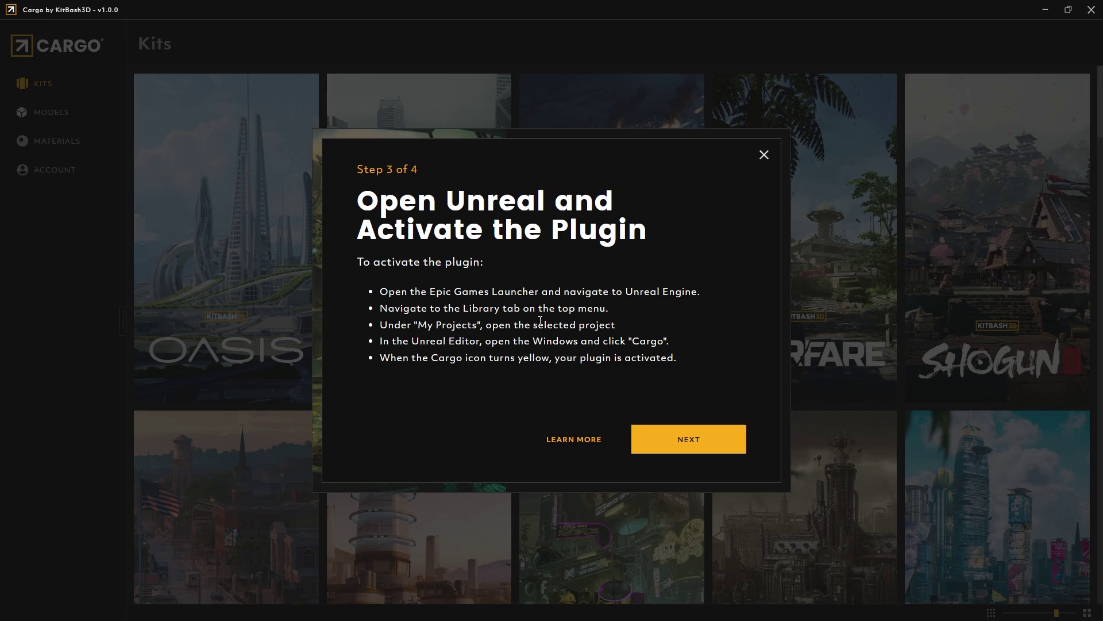
- Run Cargo's Step 4 connection test by importing the sample castle into Unreal
left_click(673, 440)
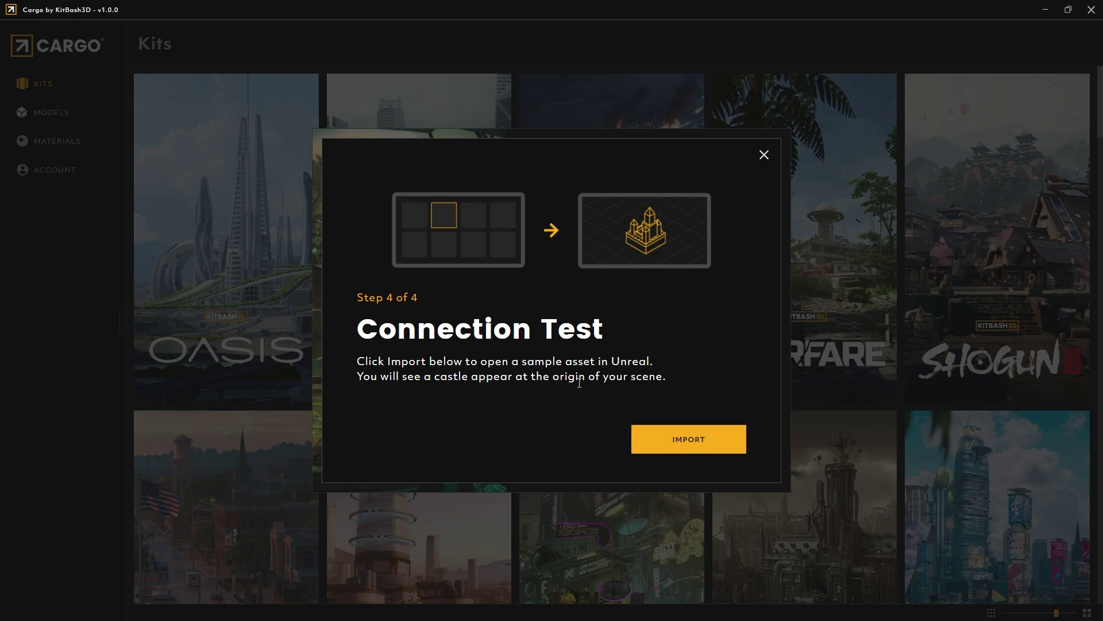
left_click(692, 440)
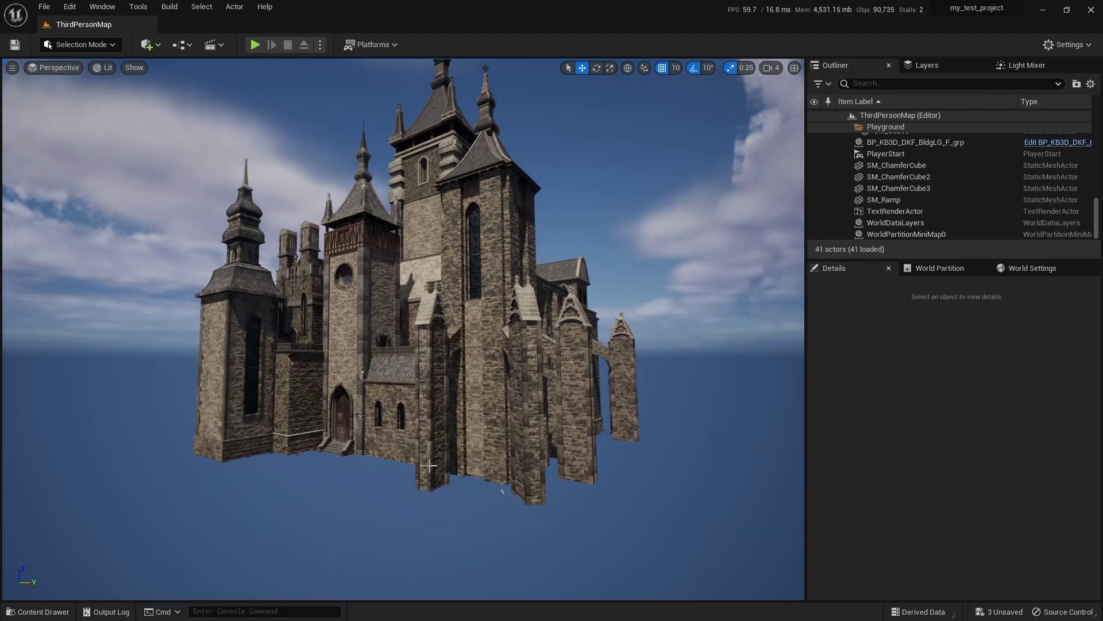
- Select and orbit around the imported castle, then bring up the Content Drawer
left_click(486, 249)
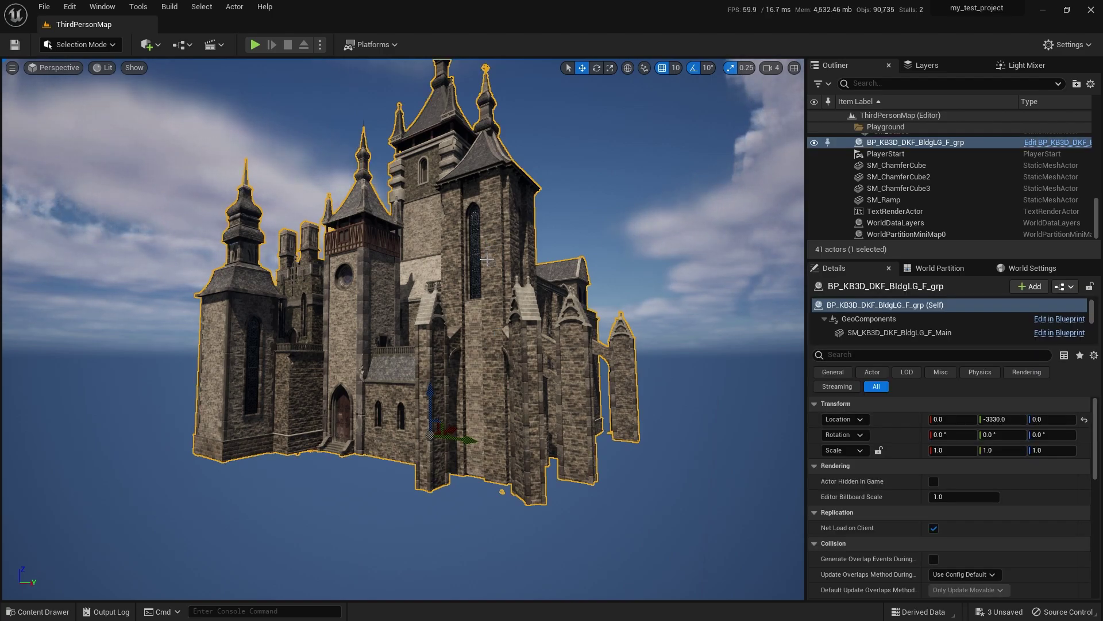
left_click_drag(487, 259, 378, 361, "alt")
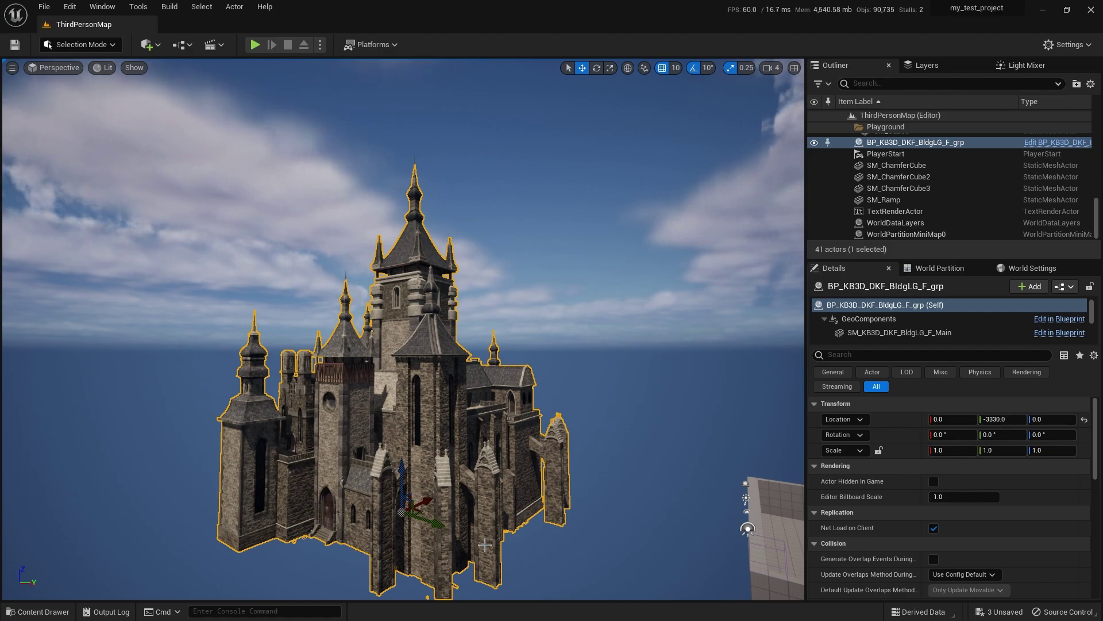
key("ctrl+space")
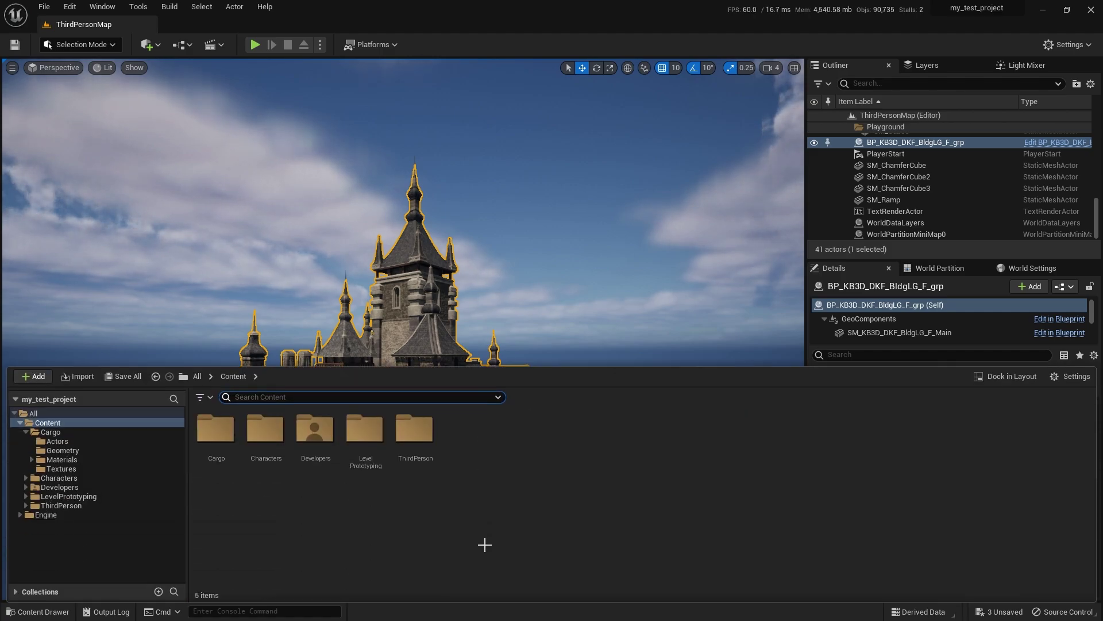
- Place the StatueB mesh from Cargo Geometry in the level beside the castle
left_click(65, 431)
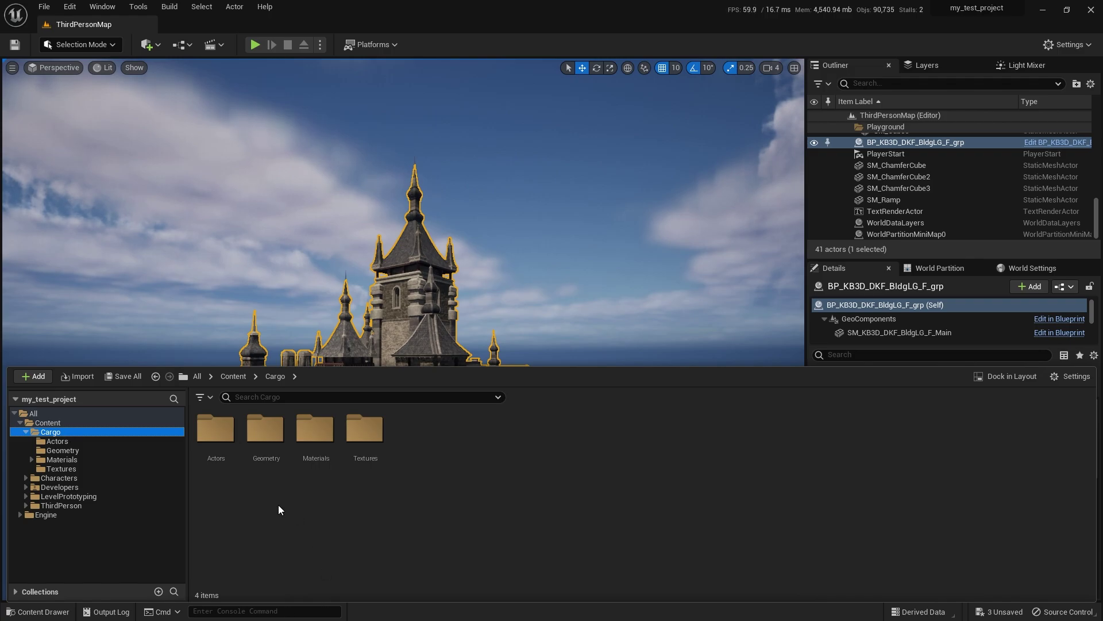
double_click(217, 440)
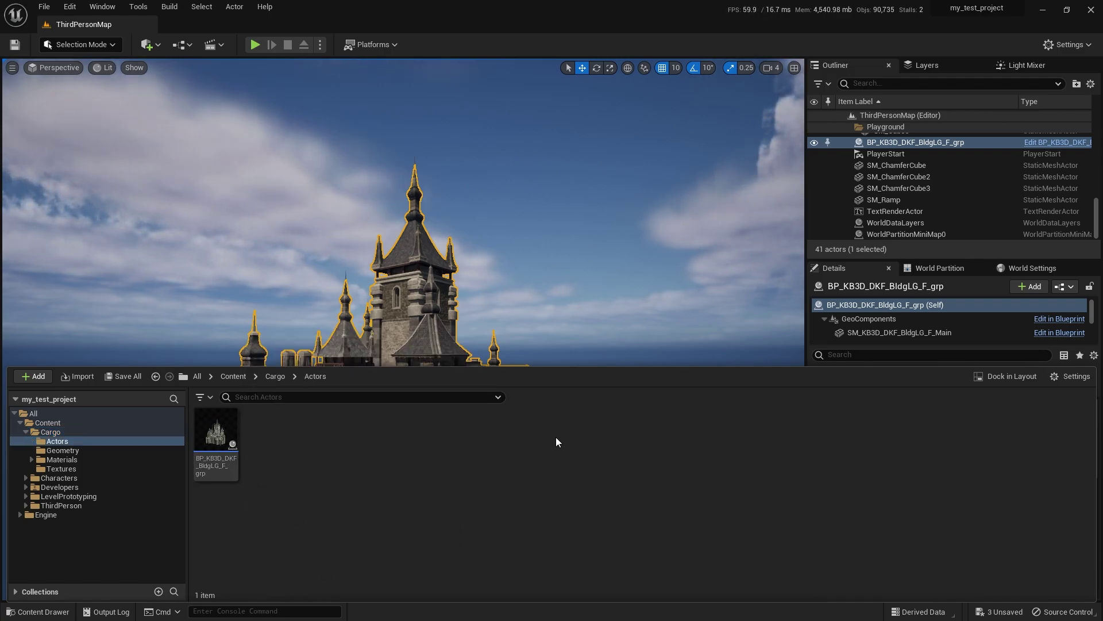
left_click(67, 450)
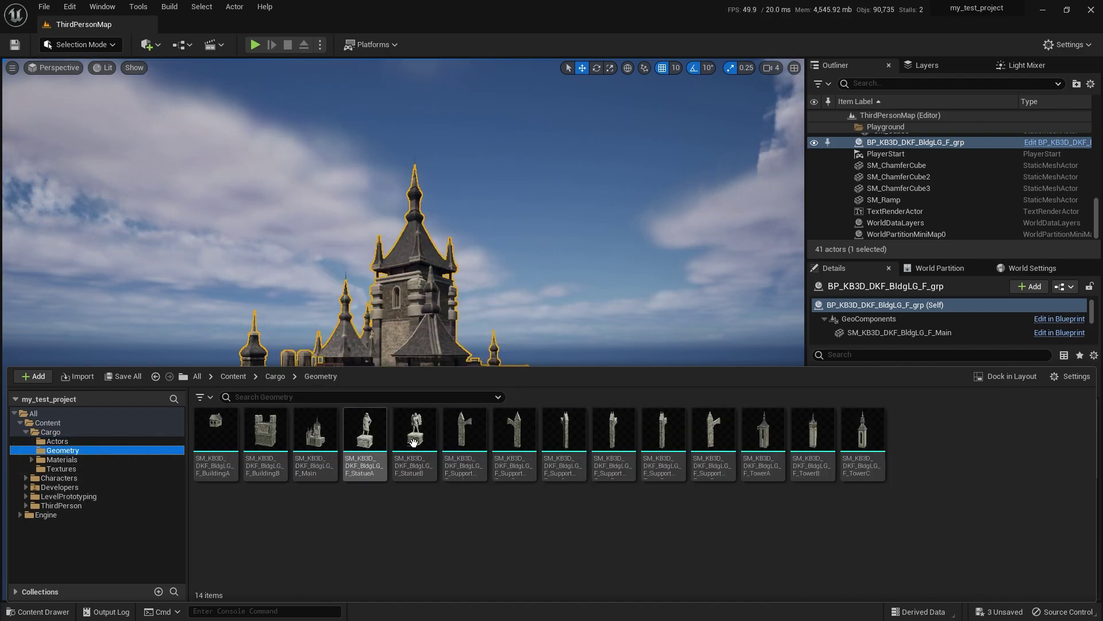
left_click_drag(414, 431, 721, 402)
scroll(612, 408, "up", 3)
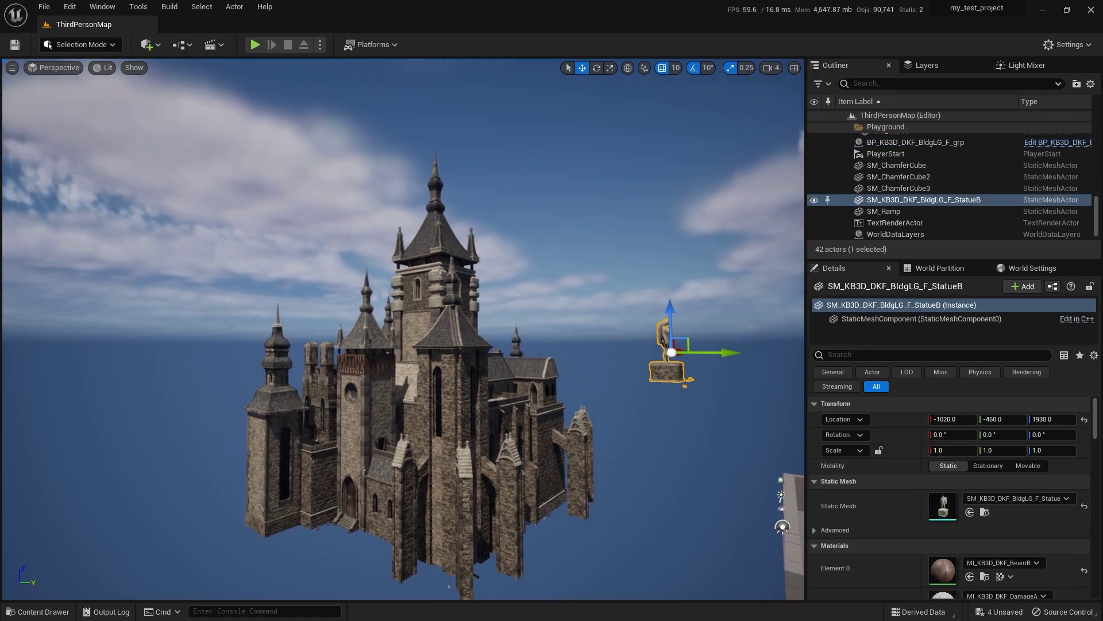
- Browse the Cargo Materials and Textures folders, then look around the castle and statue
key("ctrl+space")
left_click(62, 459)
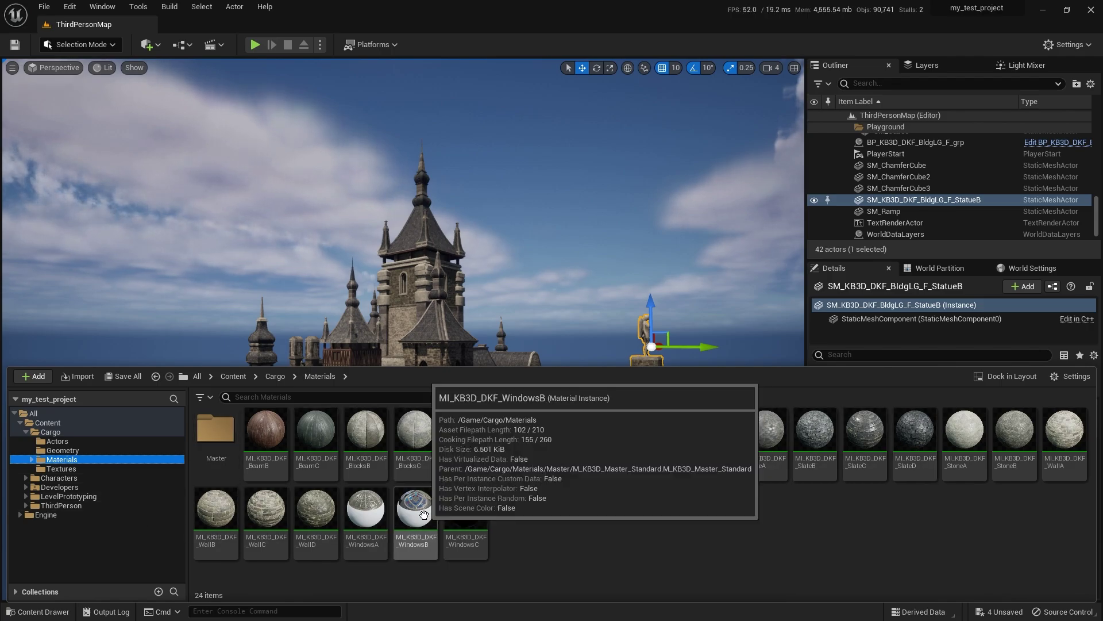
left_click(72, 470)
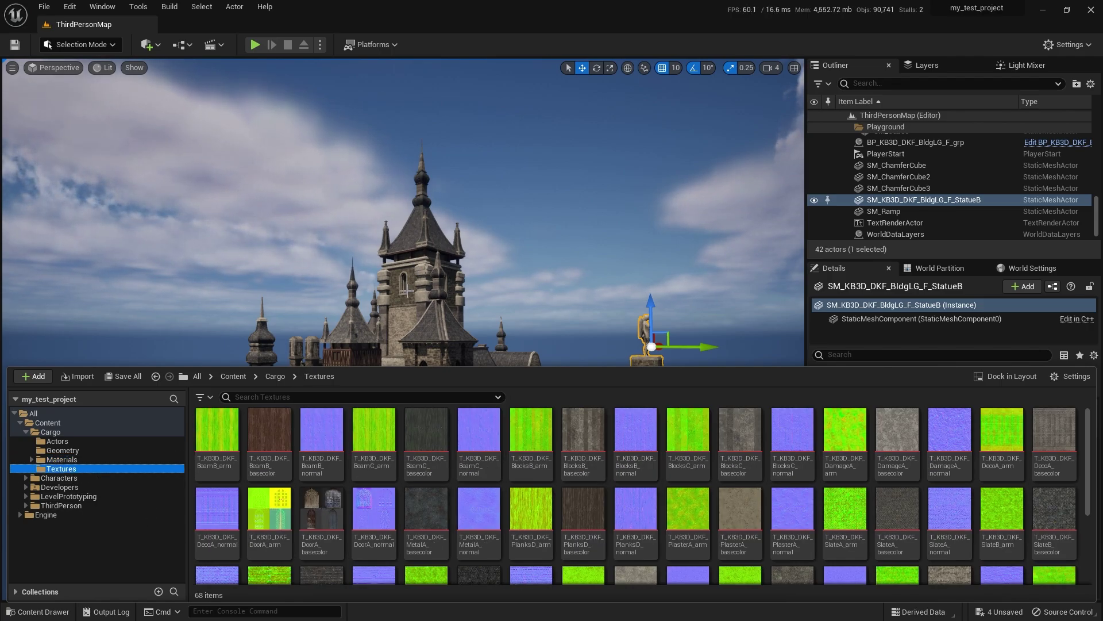
right_click_drag(407, 291, 407, 290)
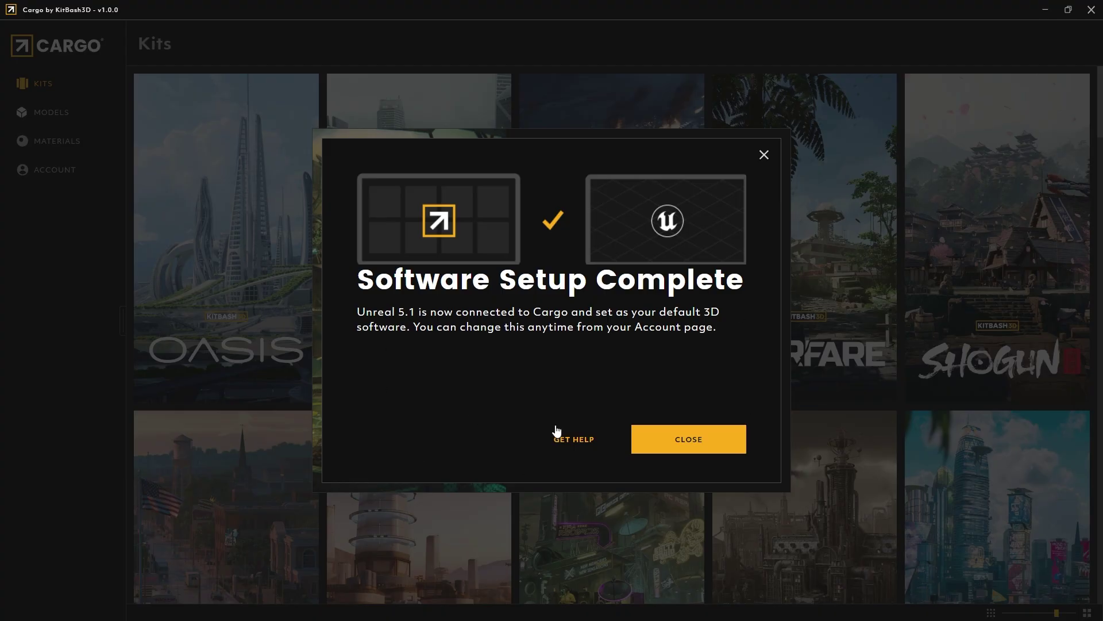
- Dismiss Software Setup Complete and scroll through the Kits grid, returning to the top
left_click(709, 441)
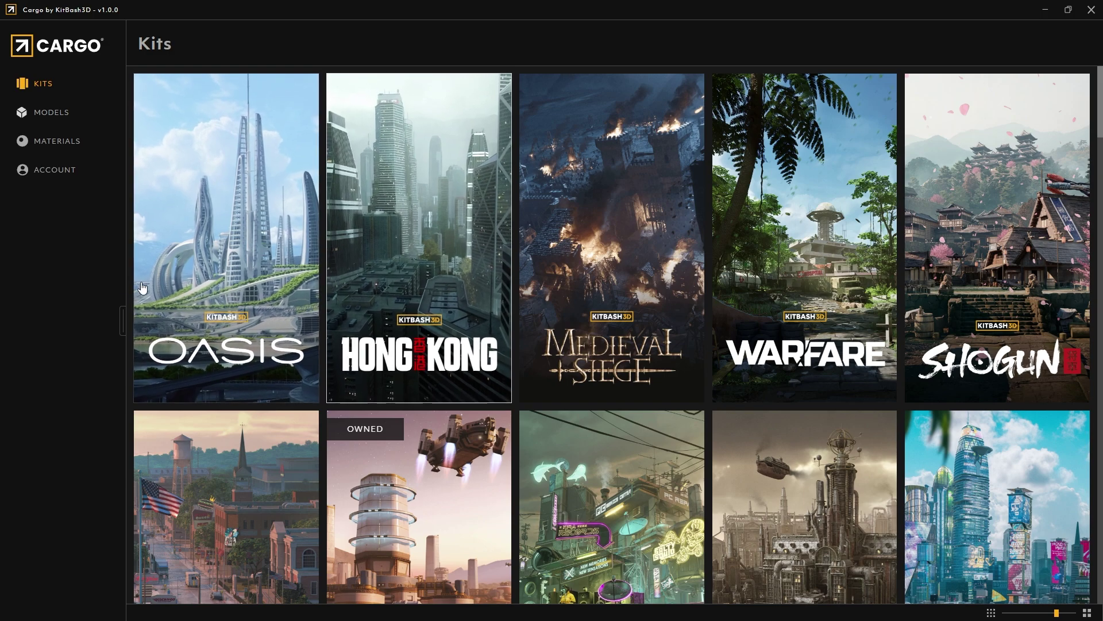
scroll(612, 333, "down", 2)
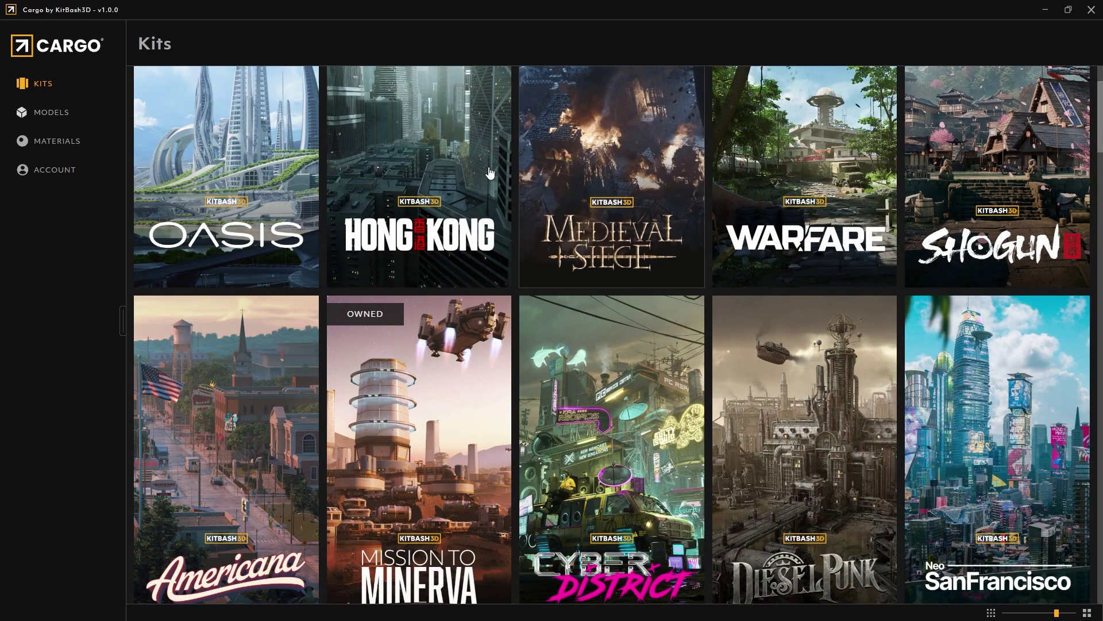
scroll(402, 288, "up", 2)
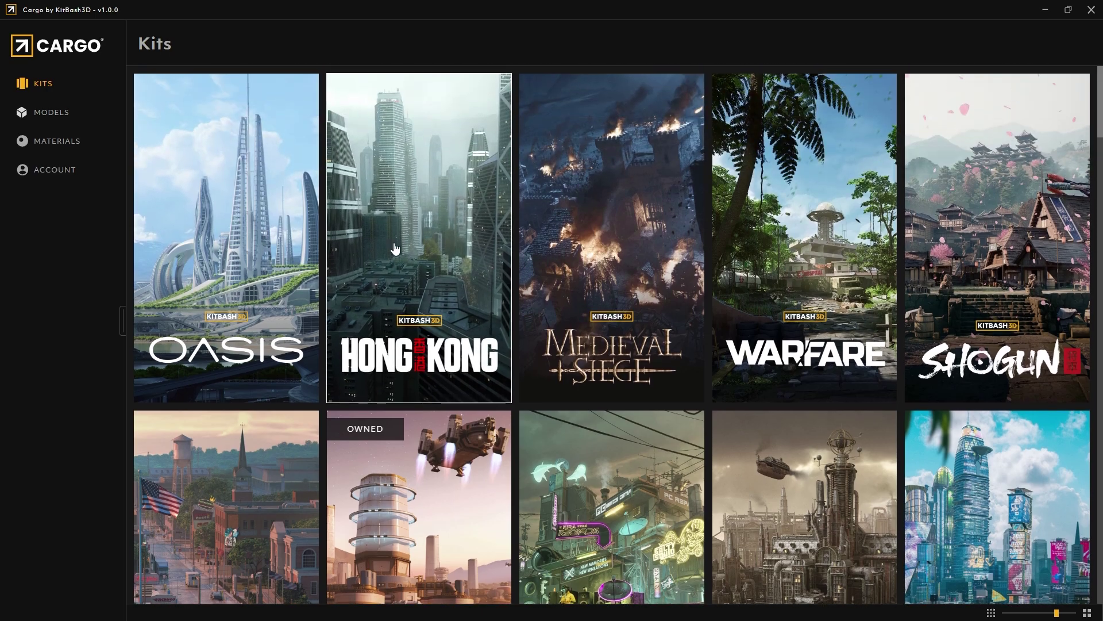
scroll(901, 151, "down", 2)
scroll(901, 147, "down", 6)
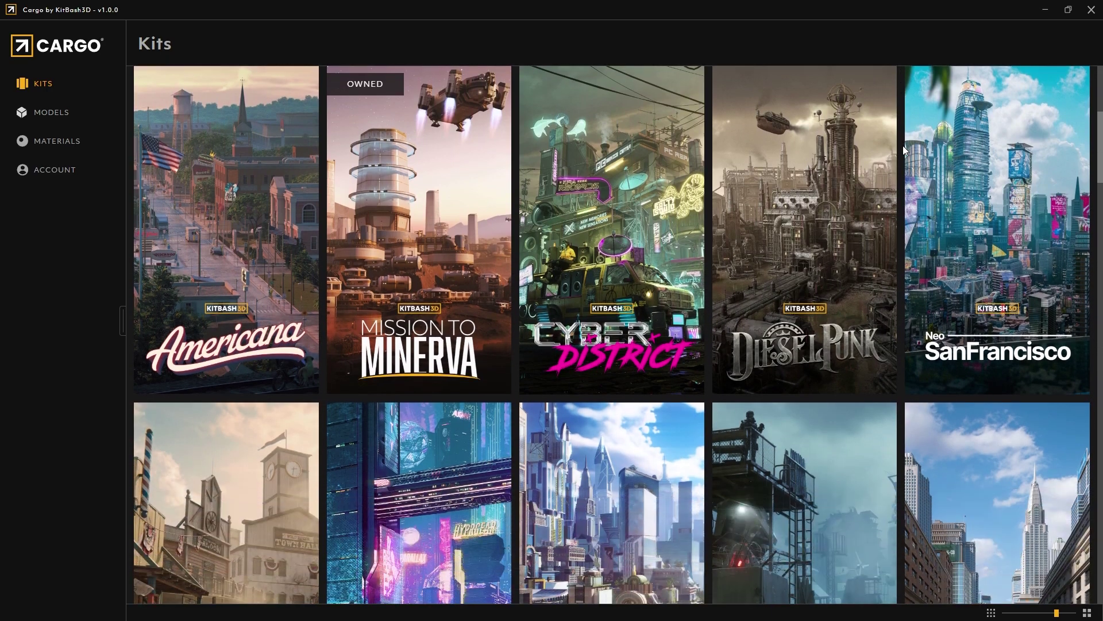
scroll(902, 146, "down", 10)
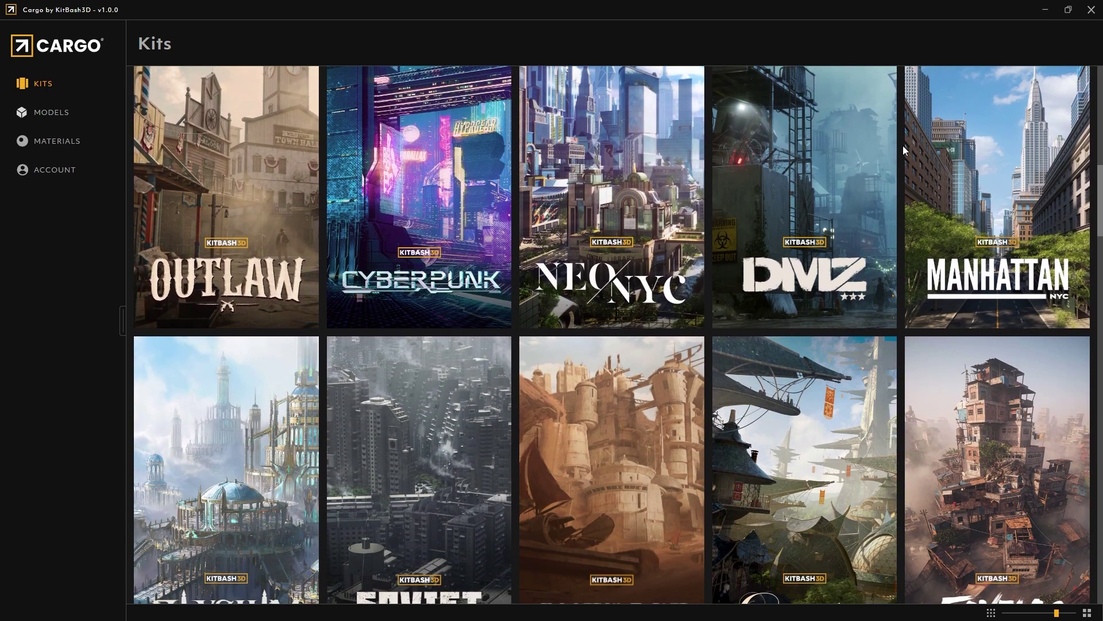
scroll(904, 150, "down", 11)
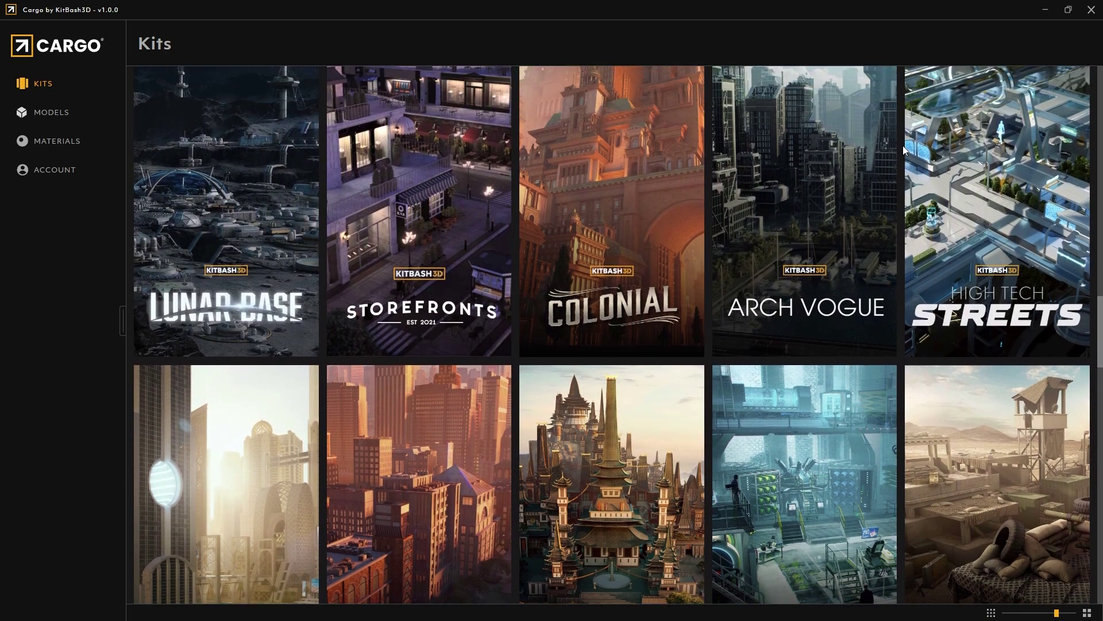
scroll(647, 283, "up", 1)
scroll(666, 331, "up", 10)
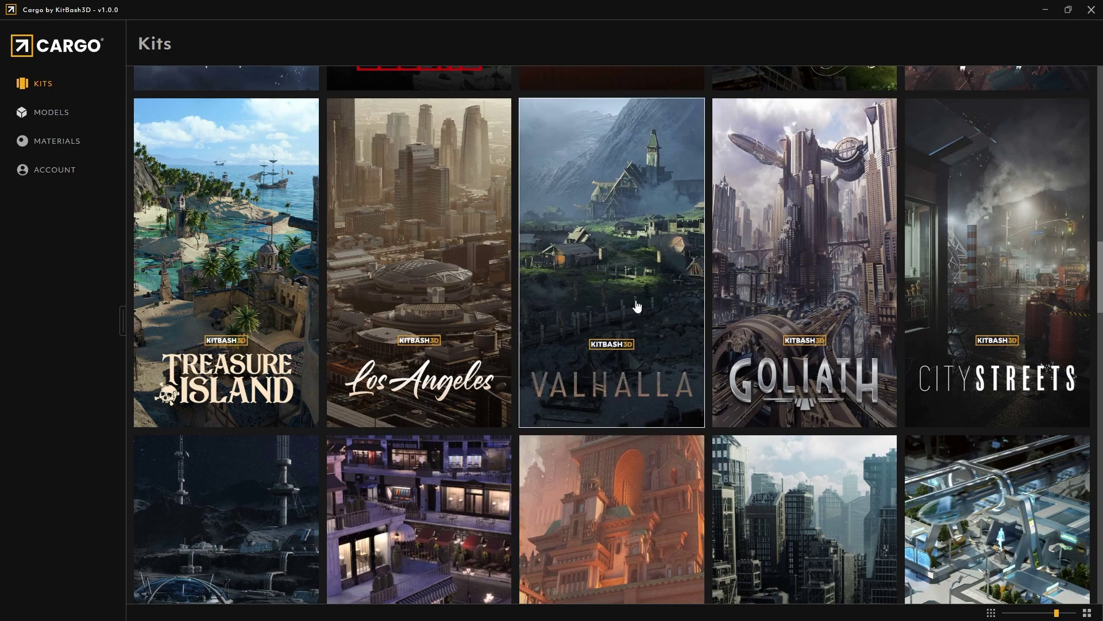
scroll(669, 332, "up", 6)
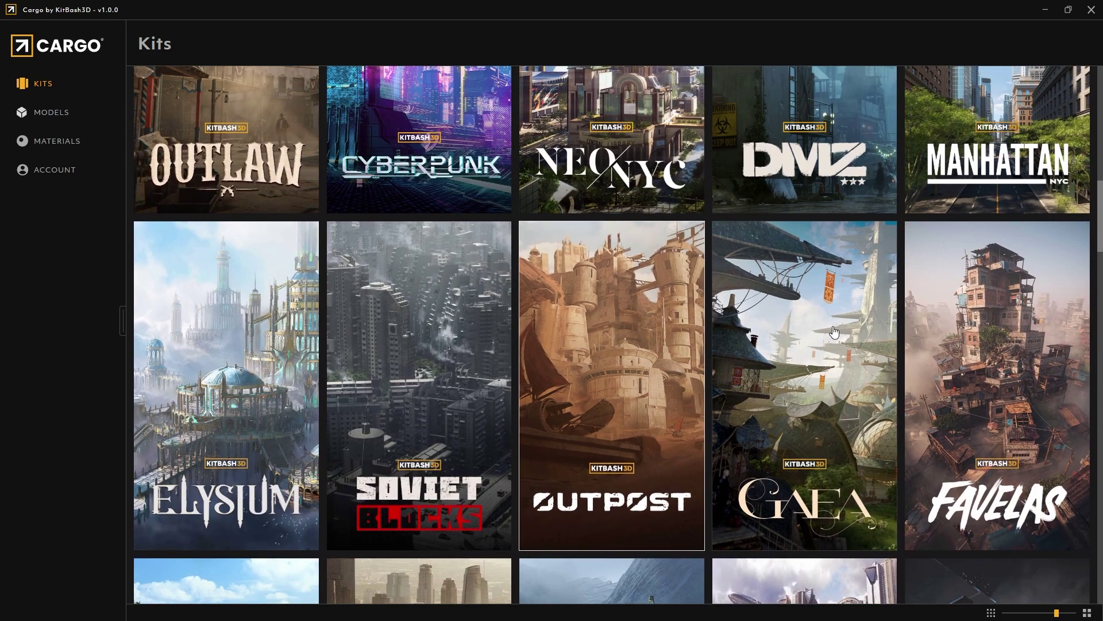
scroll(466, 329, "up", 6)
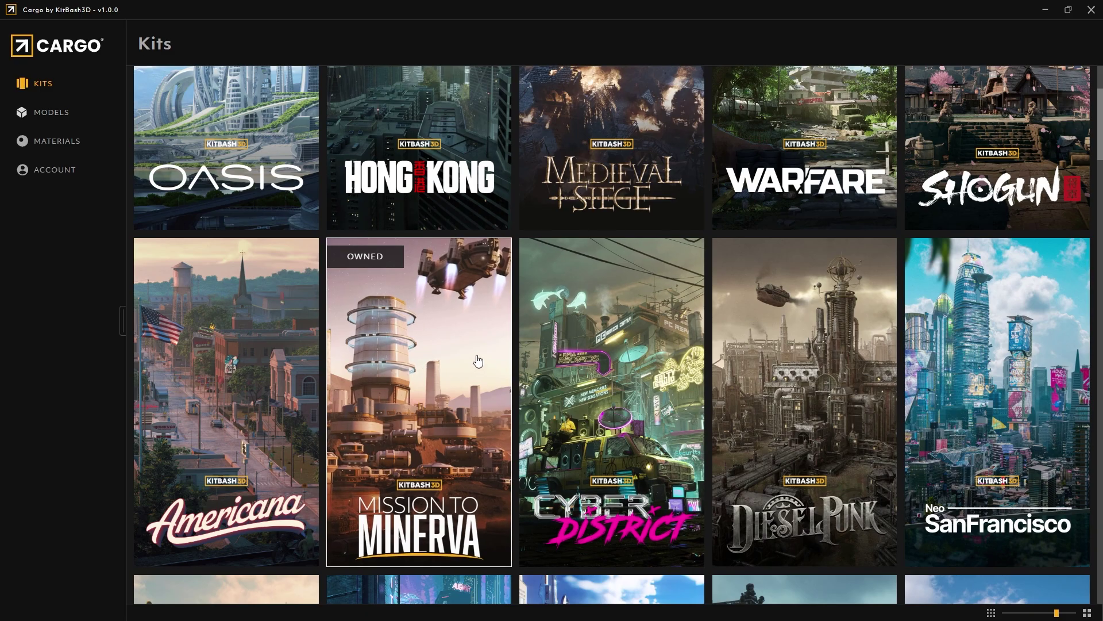
scroll(477, 361, "up", 3)
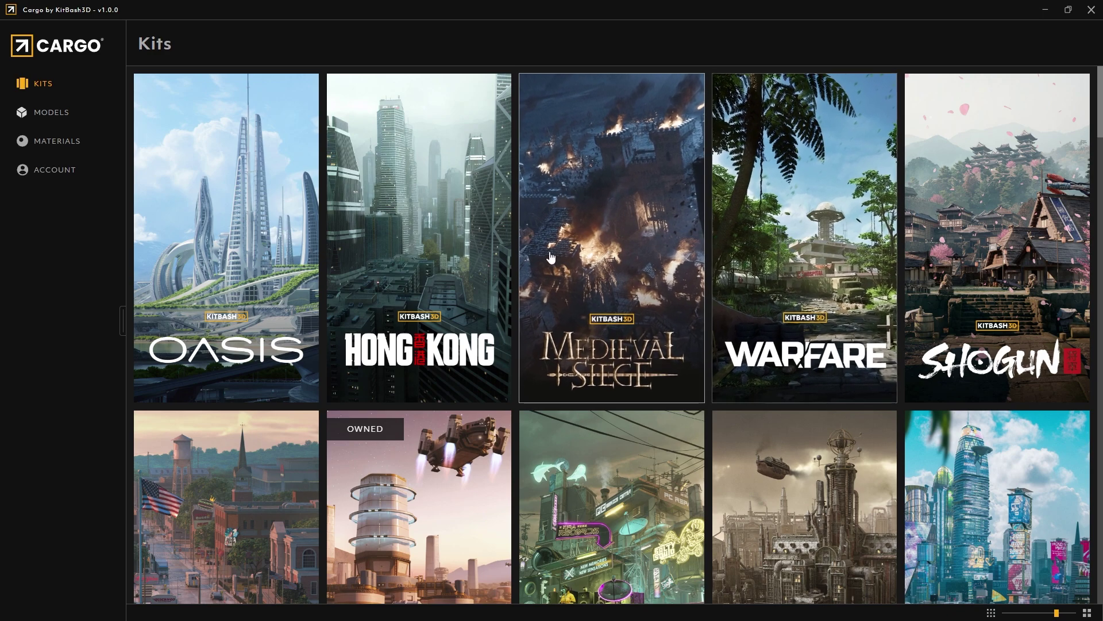
- Download Medieval Siege's Destroyed Castle Rebel Camp at 2k png and import it into Unreal
left_click(639, 235)
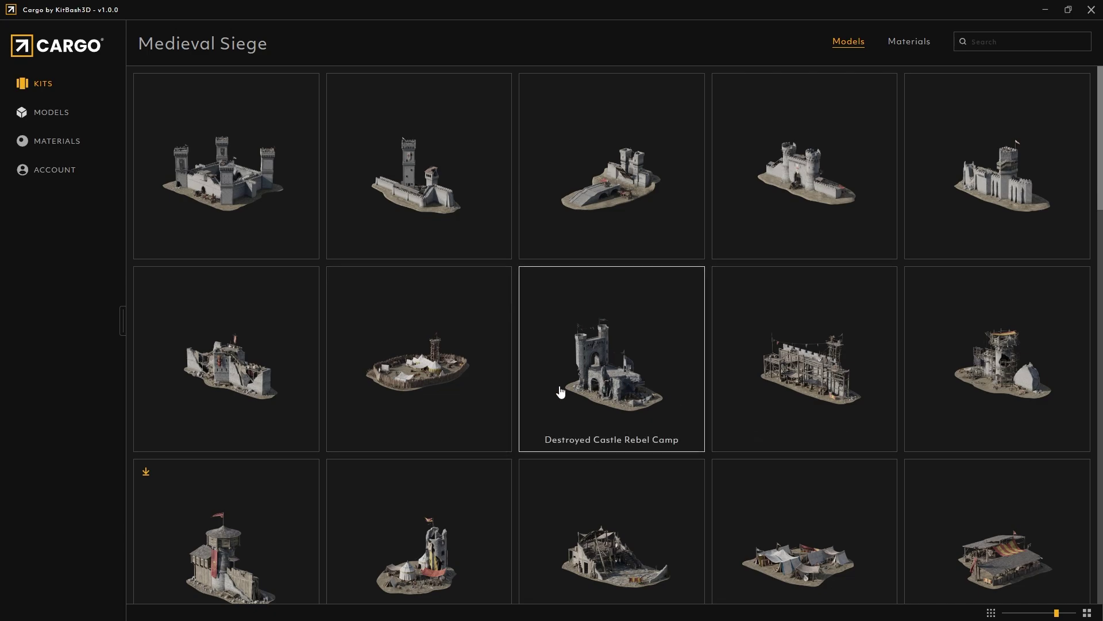
left_click(612, 358)
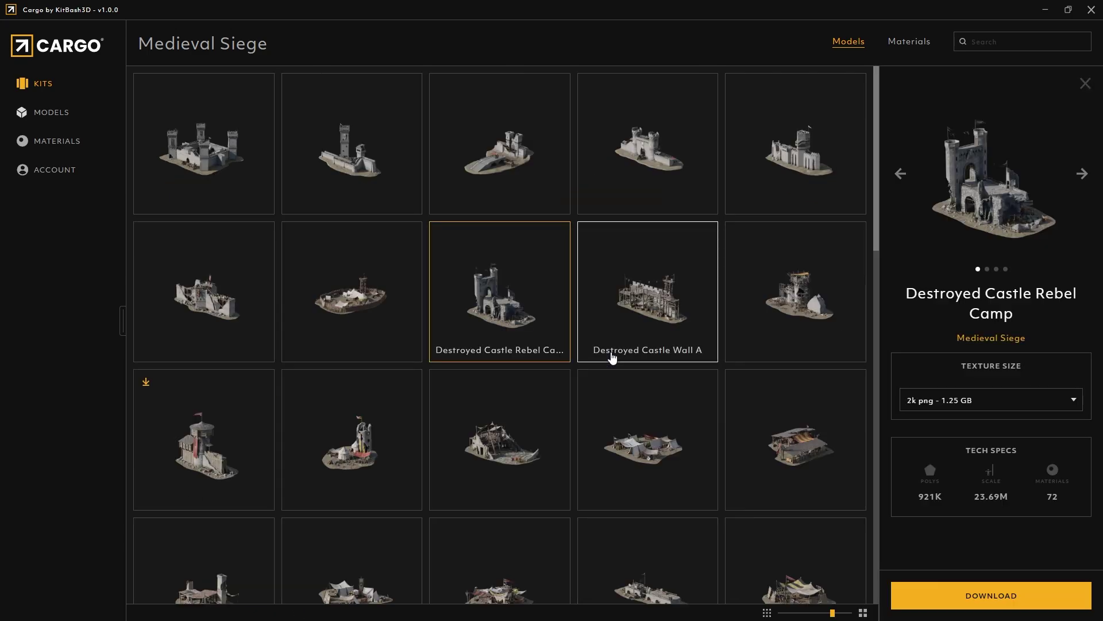
left_click(949, 401)
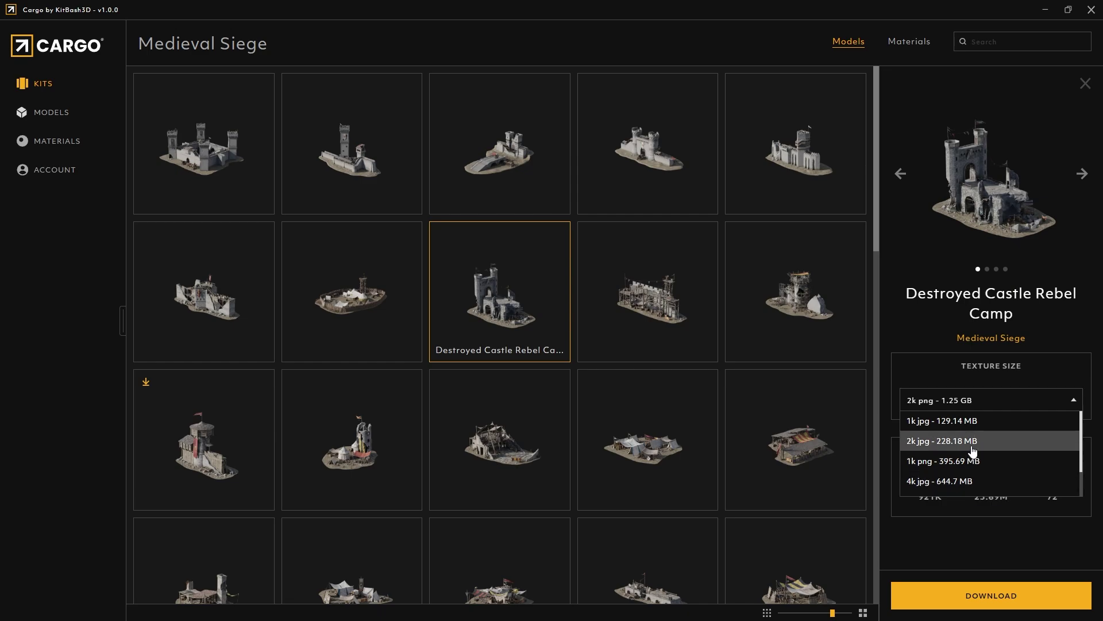
scroll(973, 450, "down", 2)
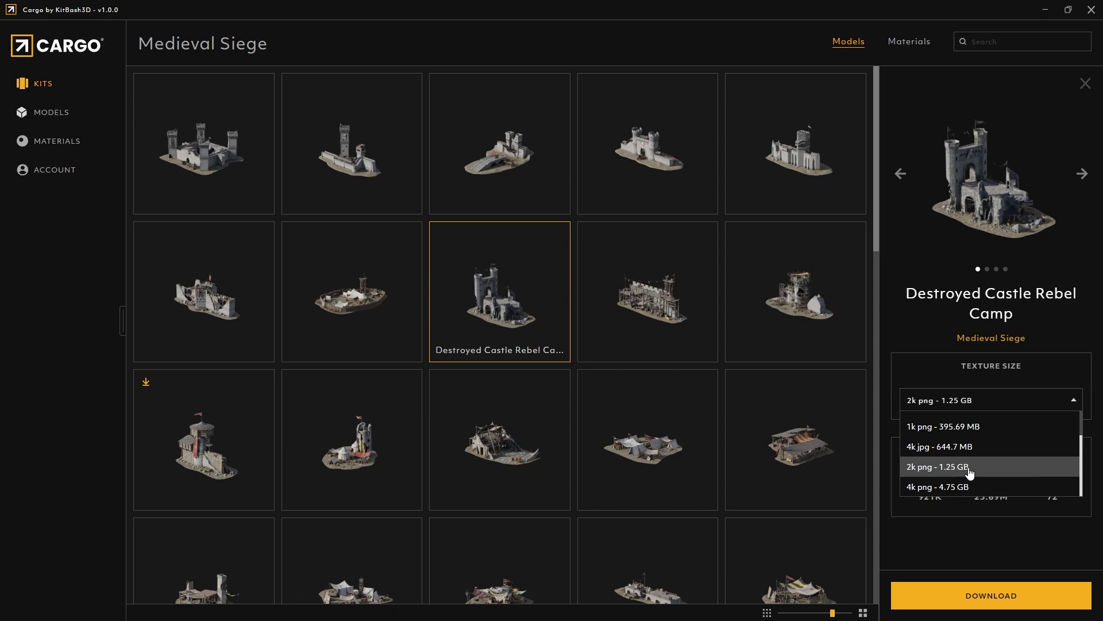
left_click(969, 469)
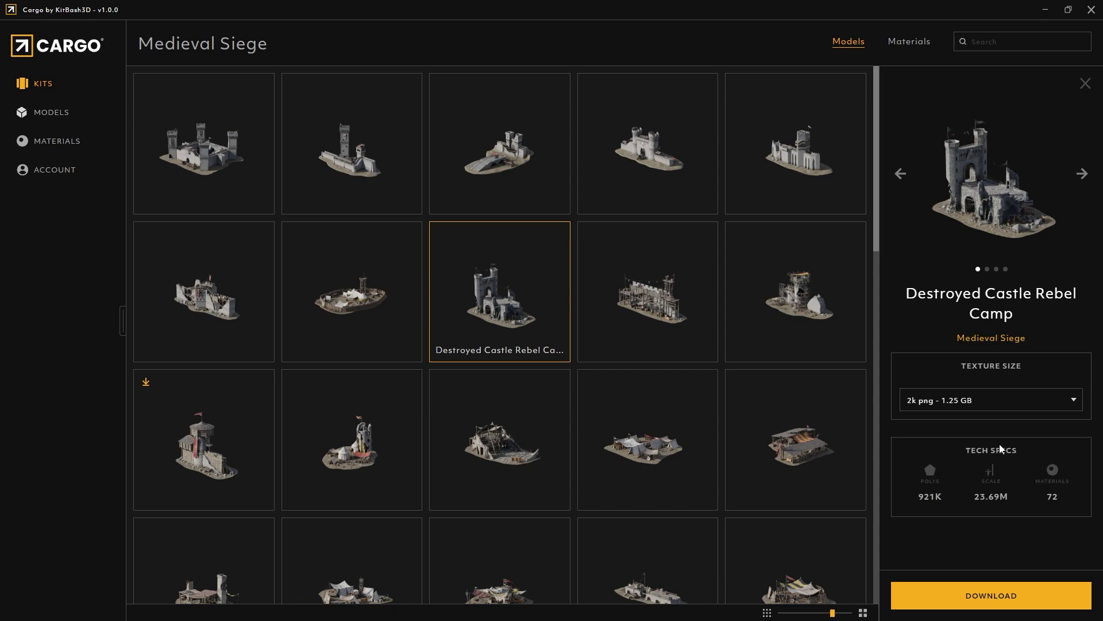
left_click(960, 597)
left_click(982, 600)
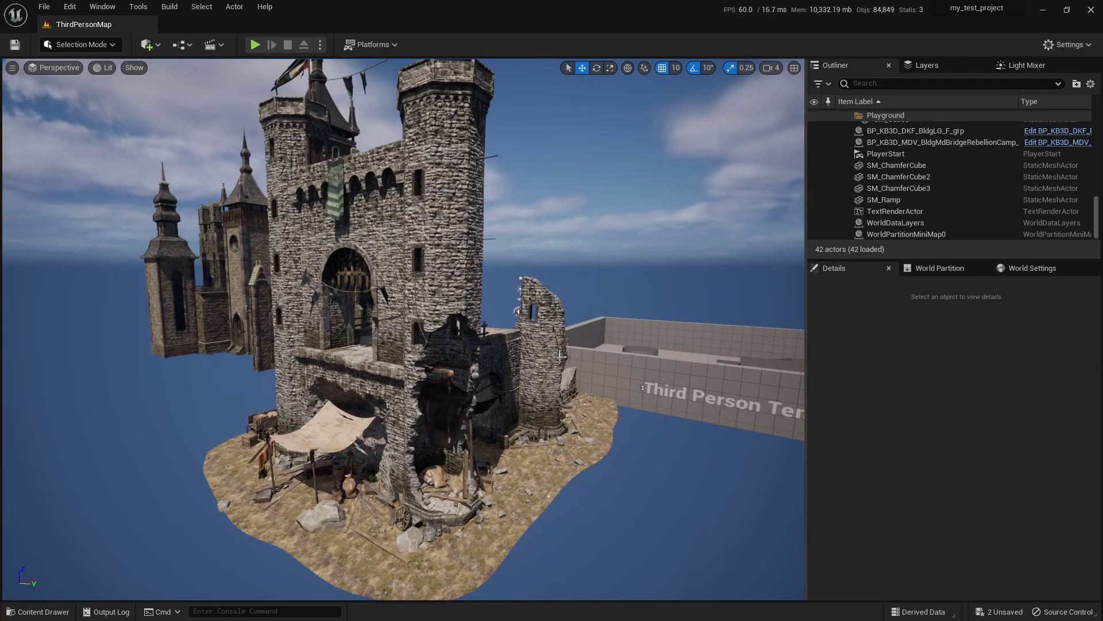
- Frame the rebel camp blueprint and slide it along Y to location -1370, -70, 0
right_click_drag(479, 341, 450, 389)
left_click(450, 389)
key("f")
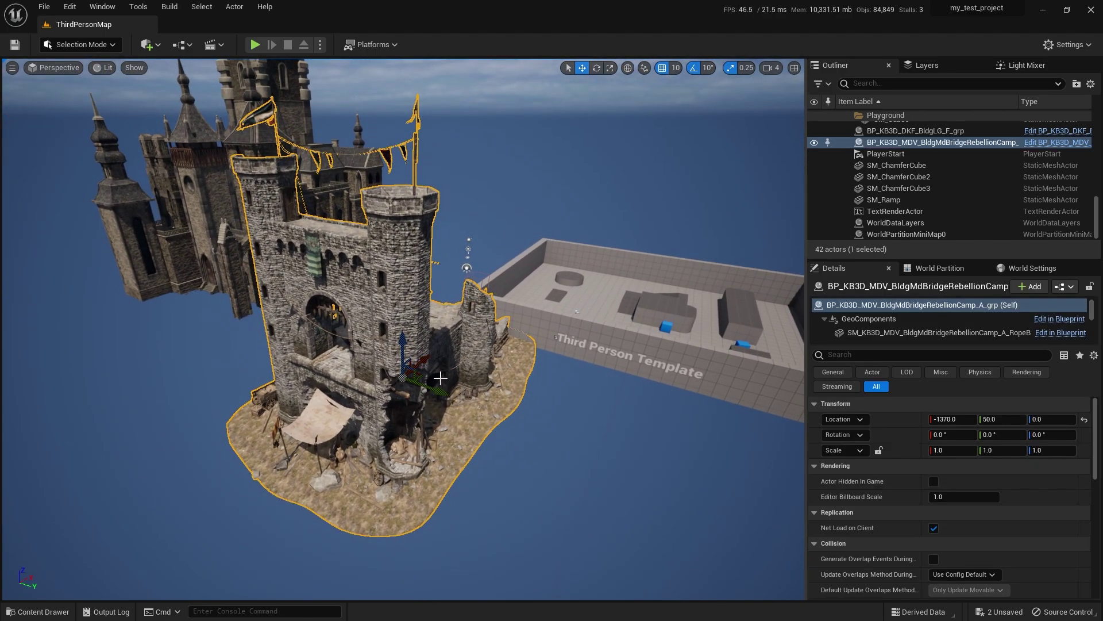
left_click_drag(437, 389, 425, 434)
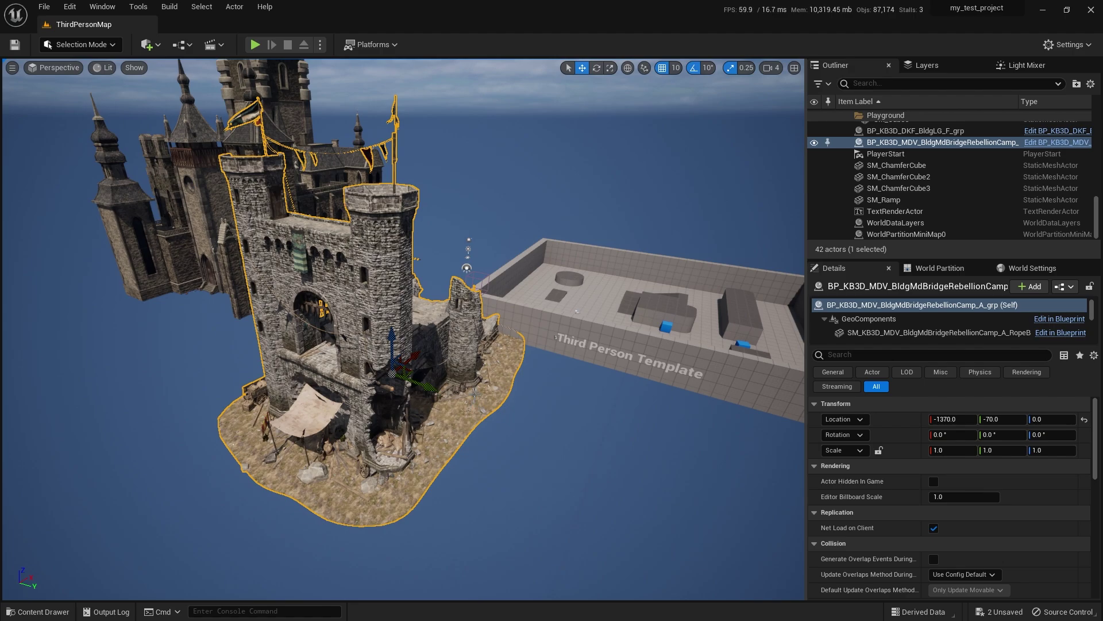
scroll(402, 327, "up", 3)
key("ctrl+space")
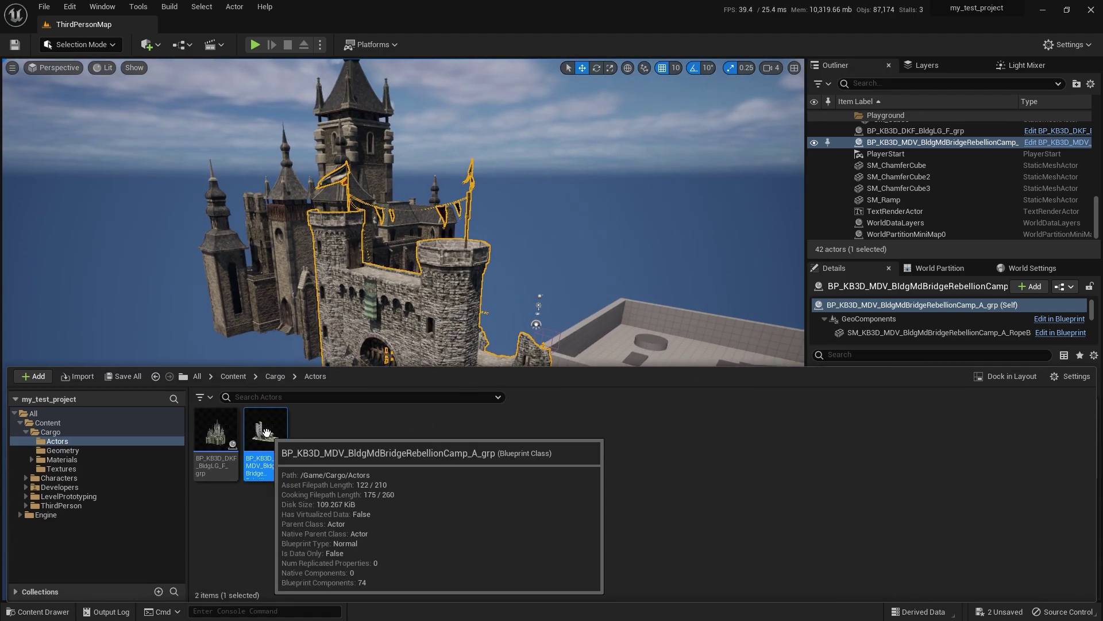
- Fly into the castle and place a ClothStandA cloth stand on the courtyard floor
left_click(63, 451)
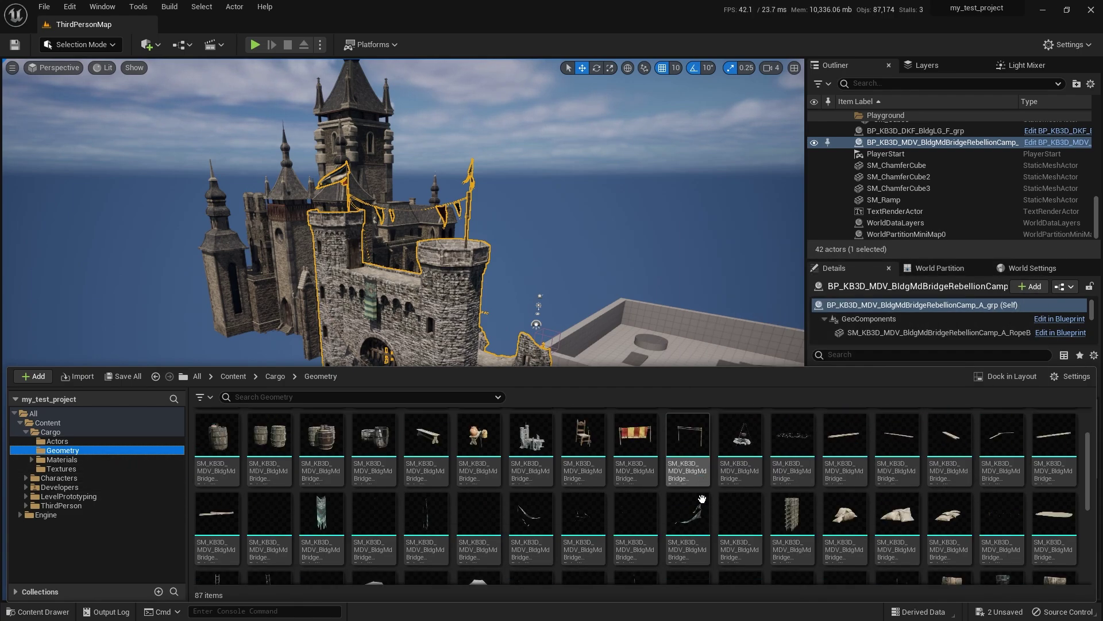
scroll(702, 497, "up", 2)
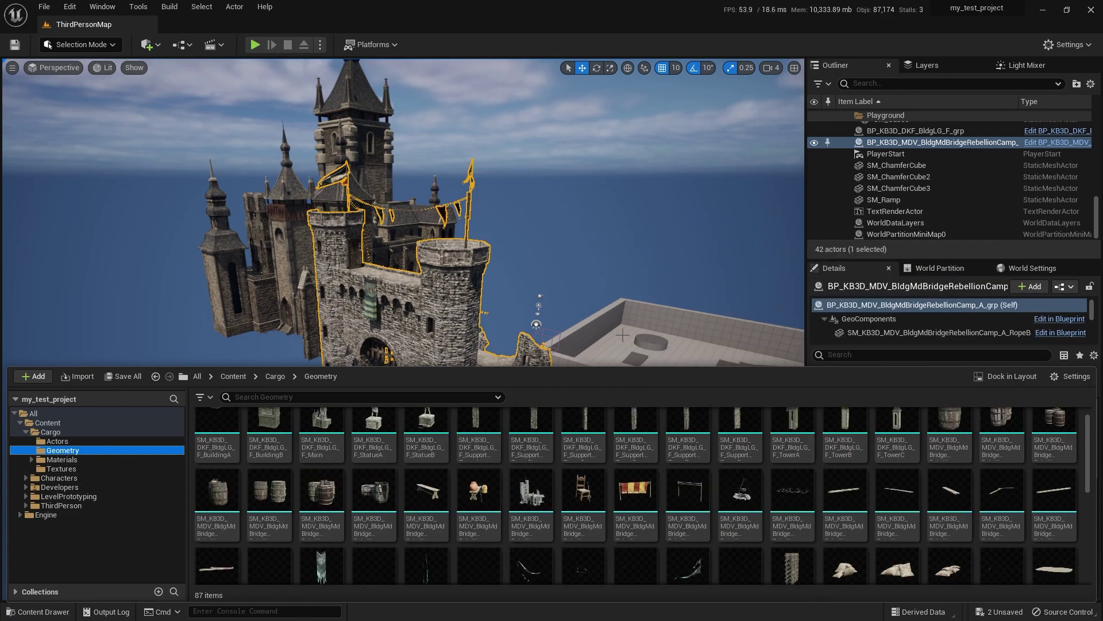
key("ctrl+space")
key("w")
right_click_drag(585, 339, 585, 338)
key("ctrl+space")
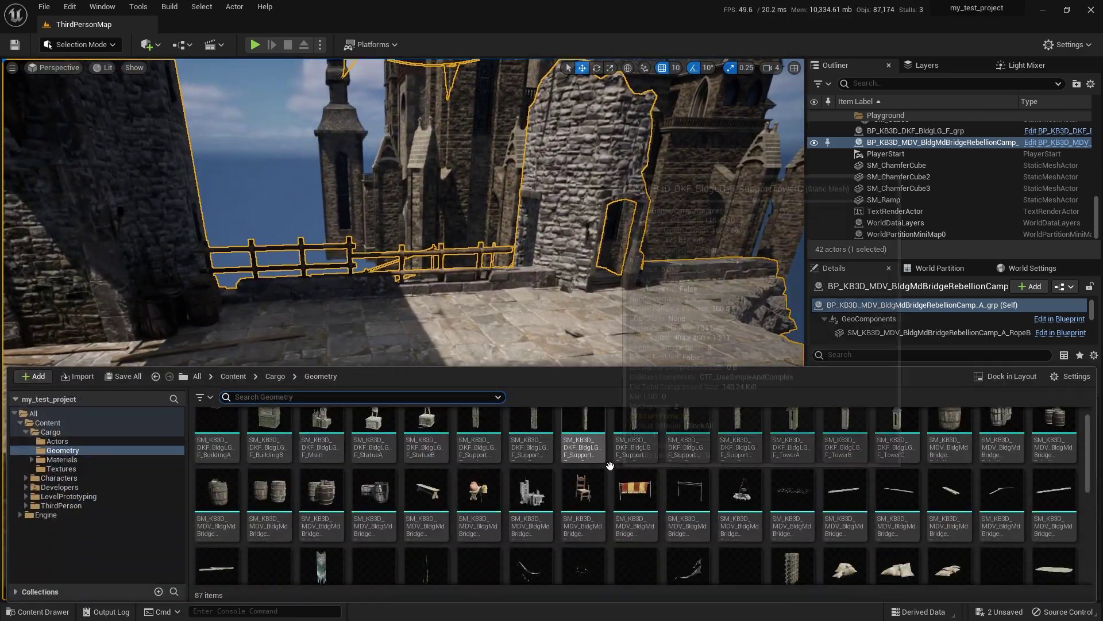
left_click_drag(636, 571, 486, 347)
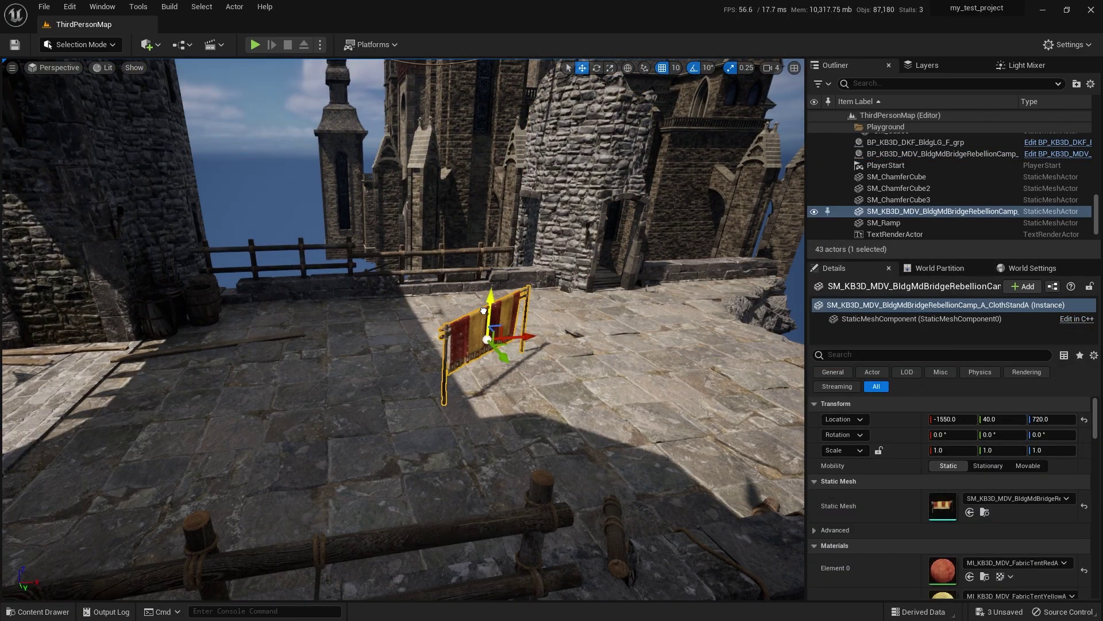
- Place another ClothStandA on the castle walkway near the barrels, then reselect the castle
key("ctrl+space")
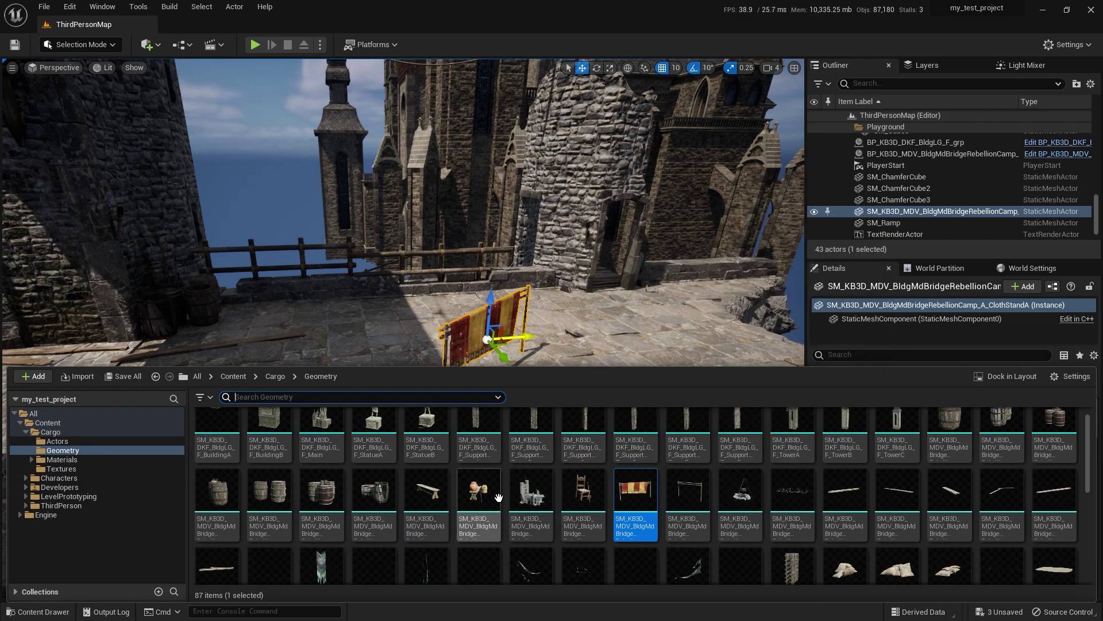
left_click_drag(635, 494, 244, 300)
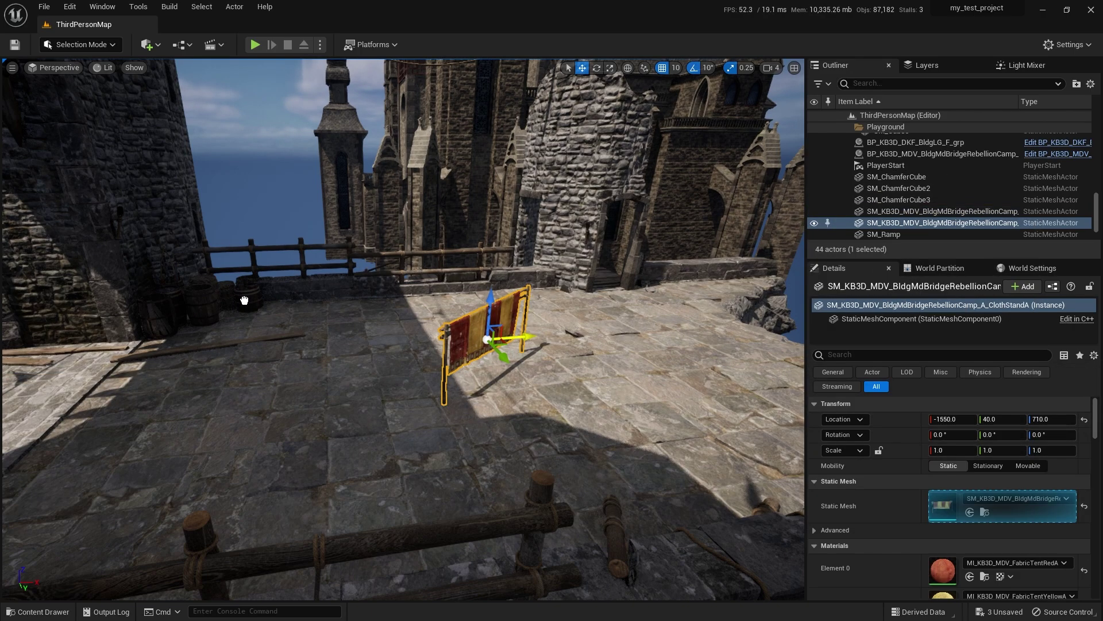
left_click(263, 312)
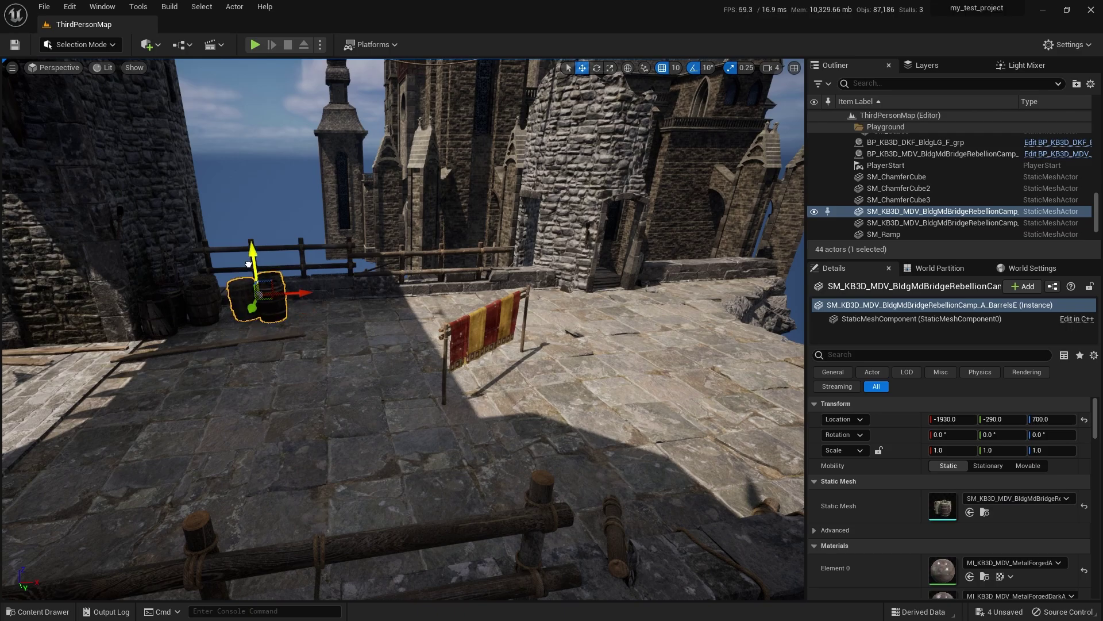
key("Escape")
right_click_drag(245, 268, 246, 268)
left_click(245, 268)
key("ctrl+space")
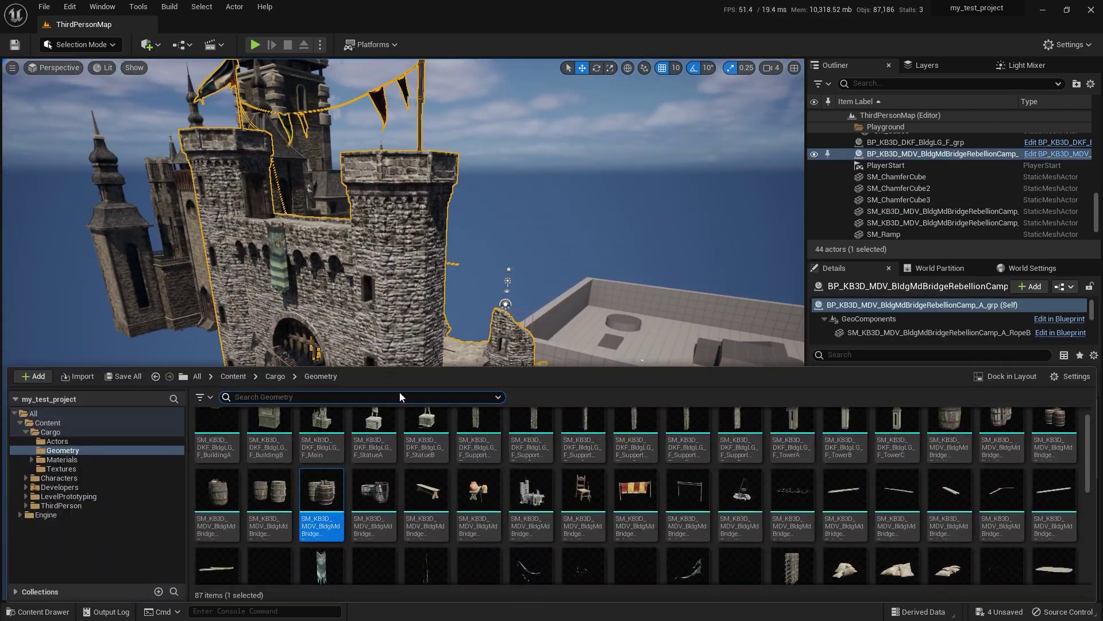
- Apply the MI_KB3D_MDV_BoulderWallAHBottom material to the large SM_Cube4 box on the platform
left_click(68, 461)
left_click(72, 468)
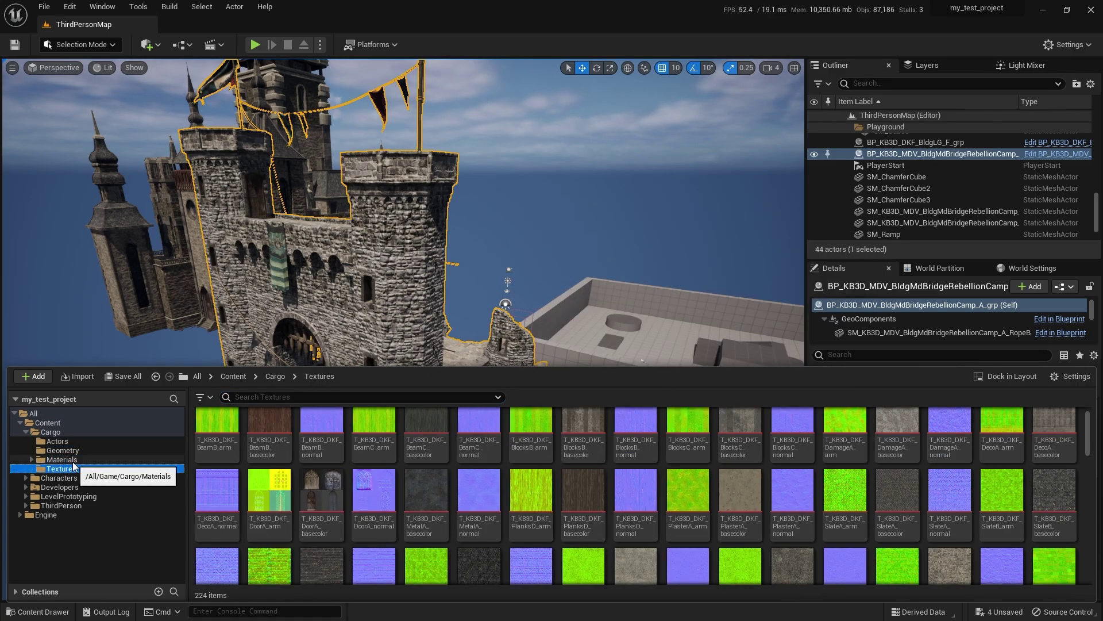
right_click_drag(634, 344, 695, 345)
right_click_drag(344, 394, 344, 472)
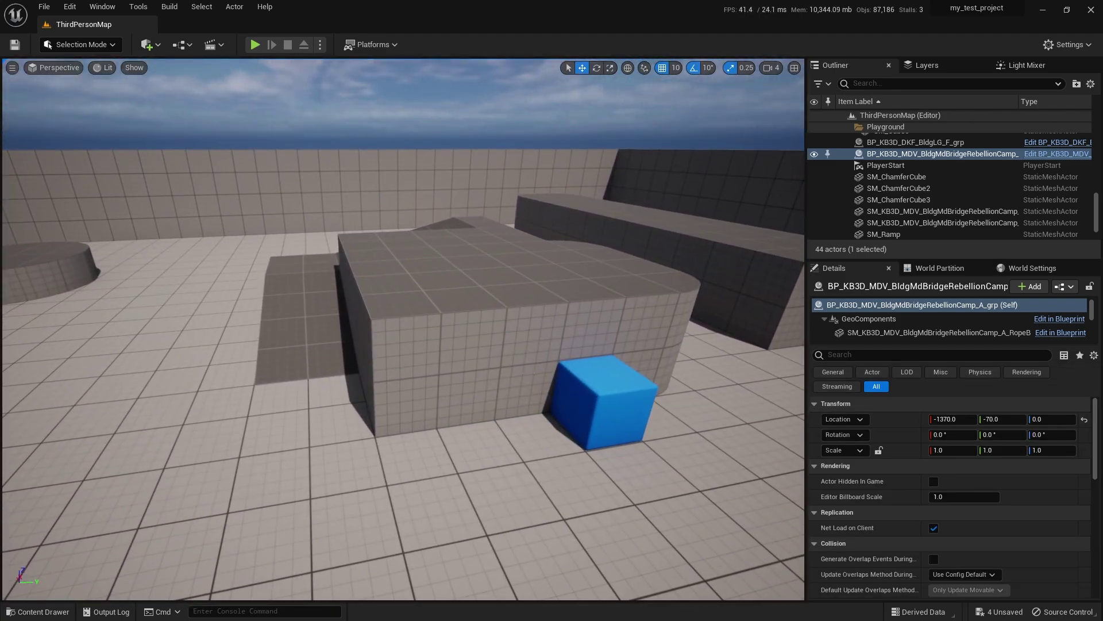
left_click(509, 362)
key("ctrl+space")
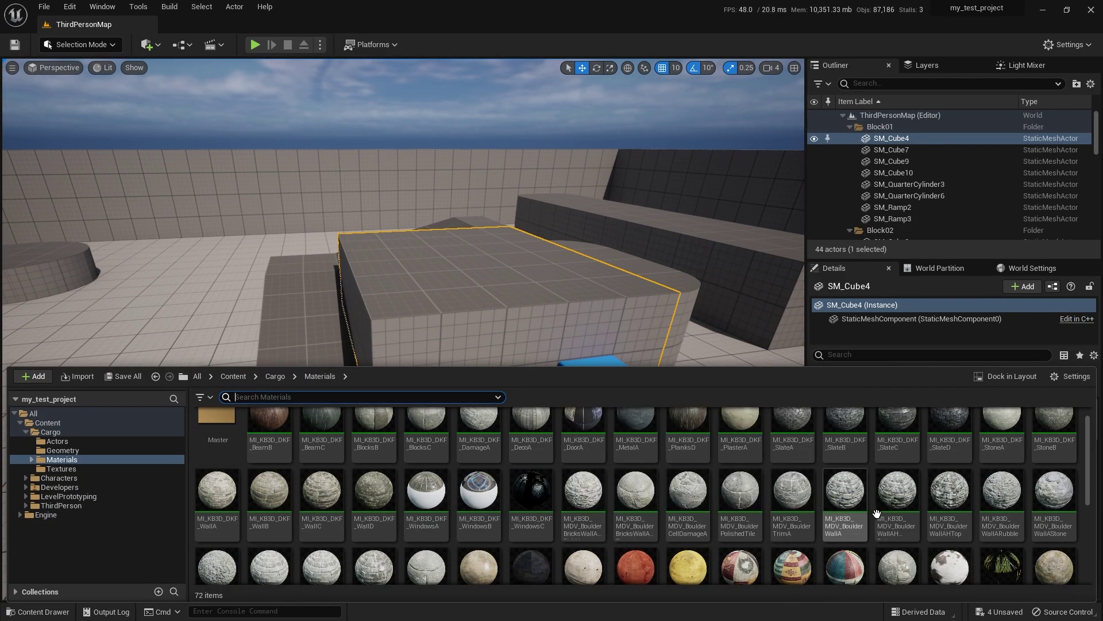
left_click_drag(877, 513, 488, 338)
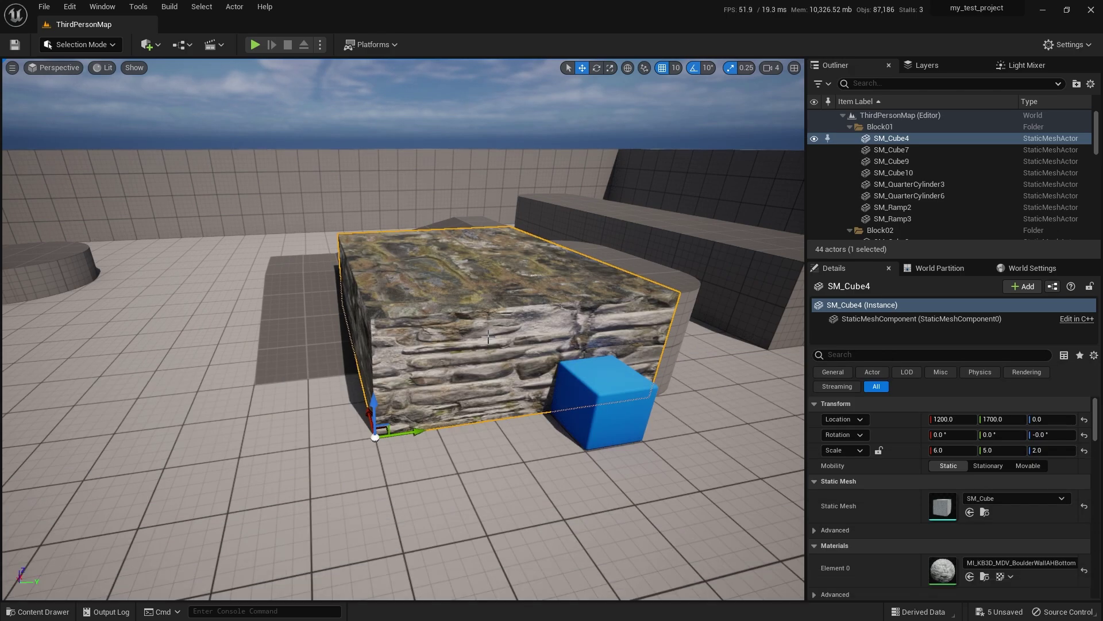
right_click_drag(488, 338, 506, 417)
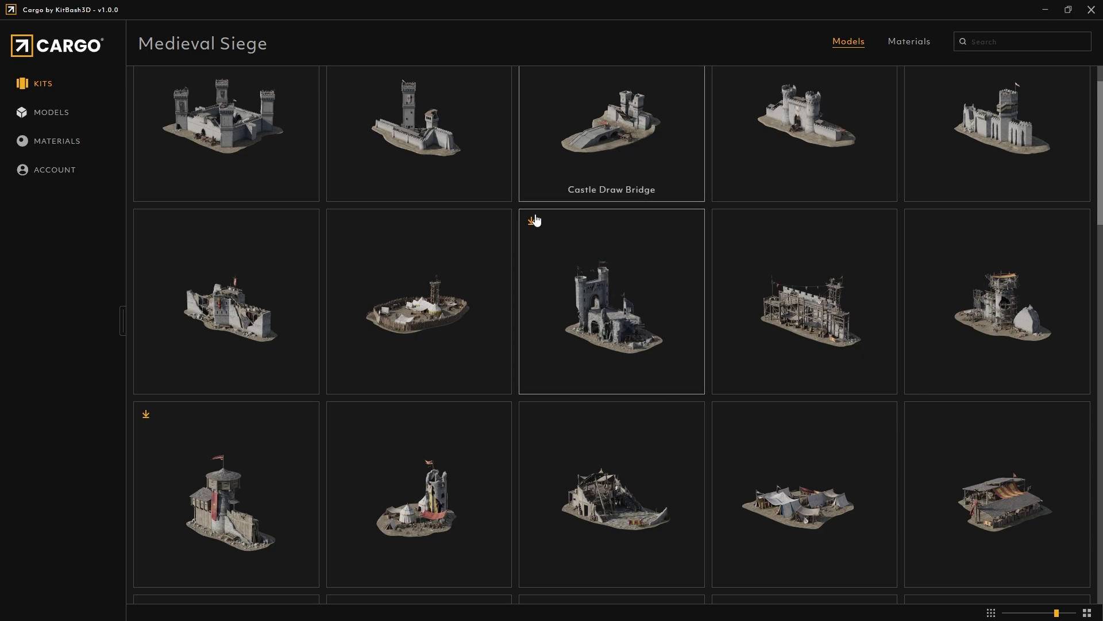
- Import Medieval Siege's Castle Wall Rubble material into Unreal from the kit's Materials tab
left_click(913, 45)
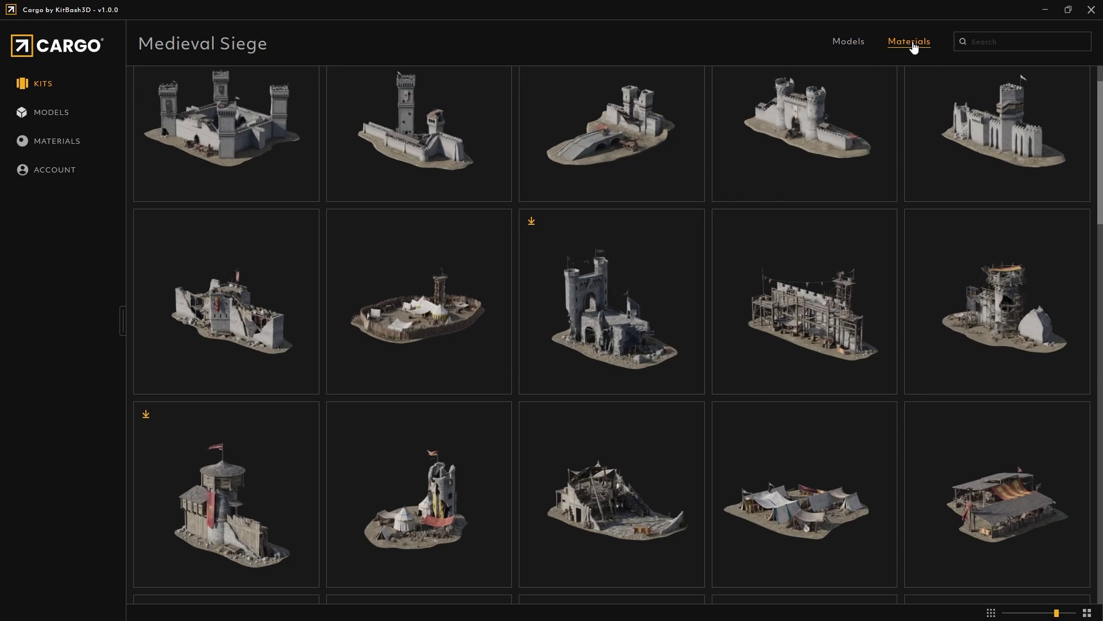
scroll(529, 242, "down", 5)
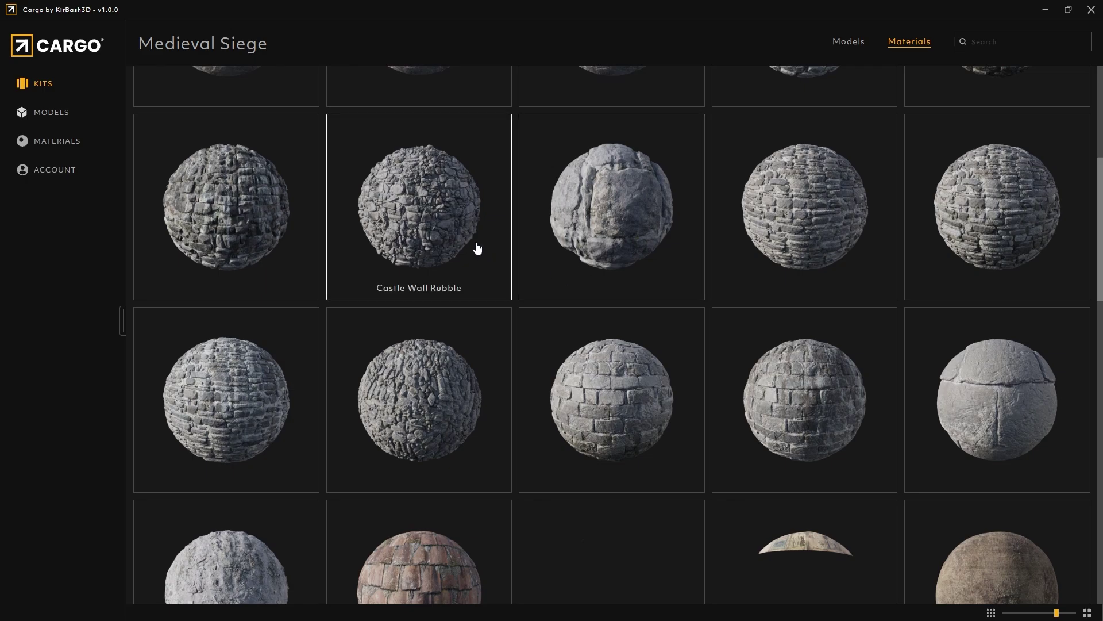
left_click(457, 225)
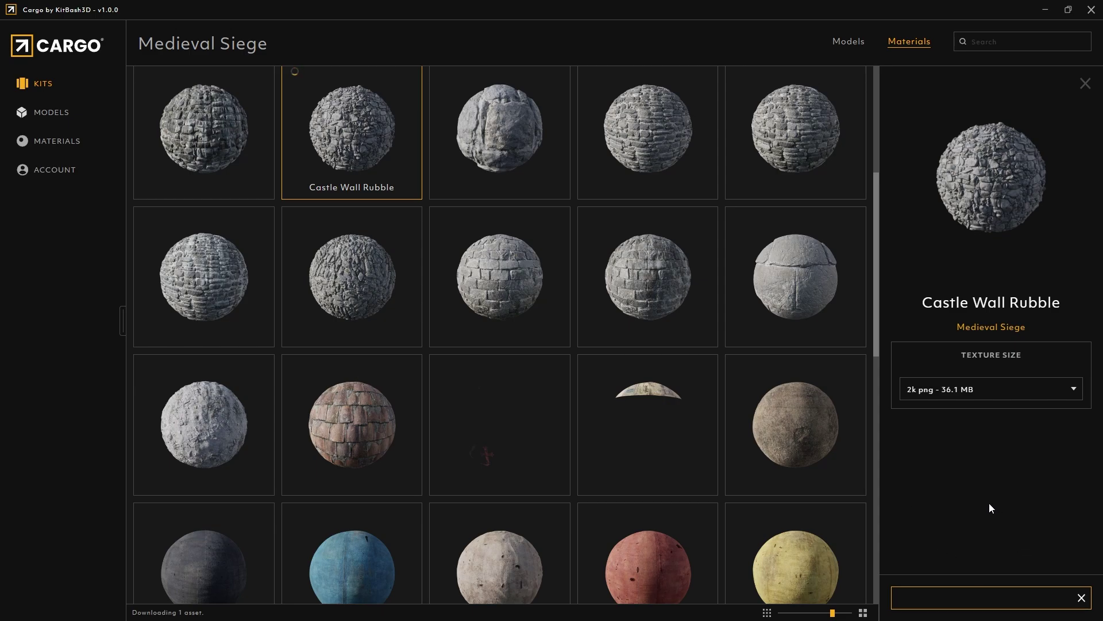
left_click(945, 589)
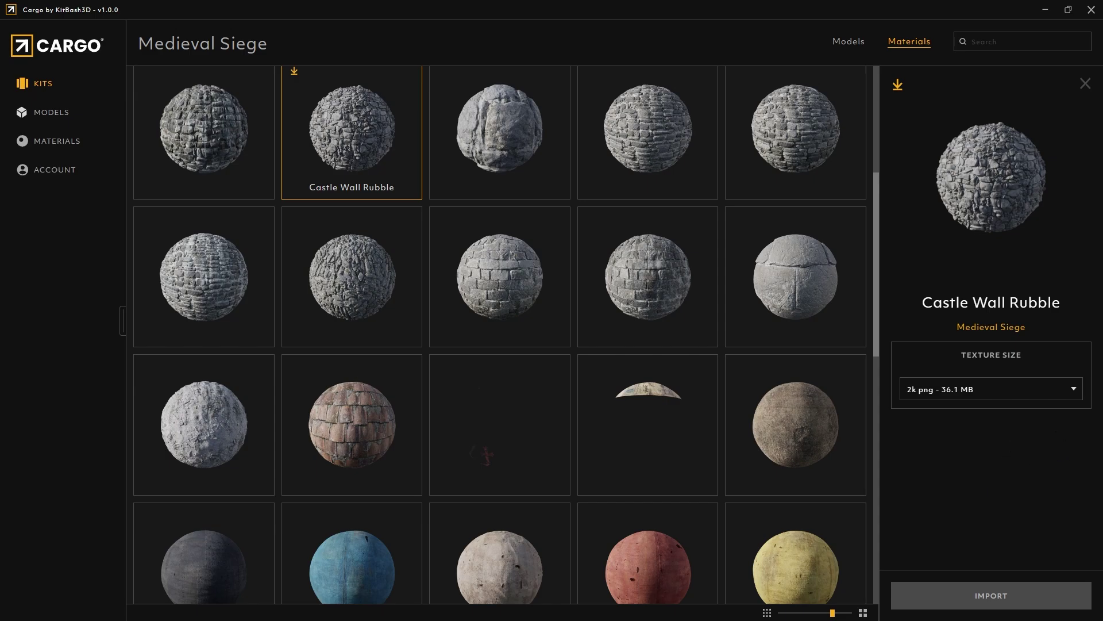
scroll(414, 213, "up", 3)
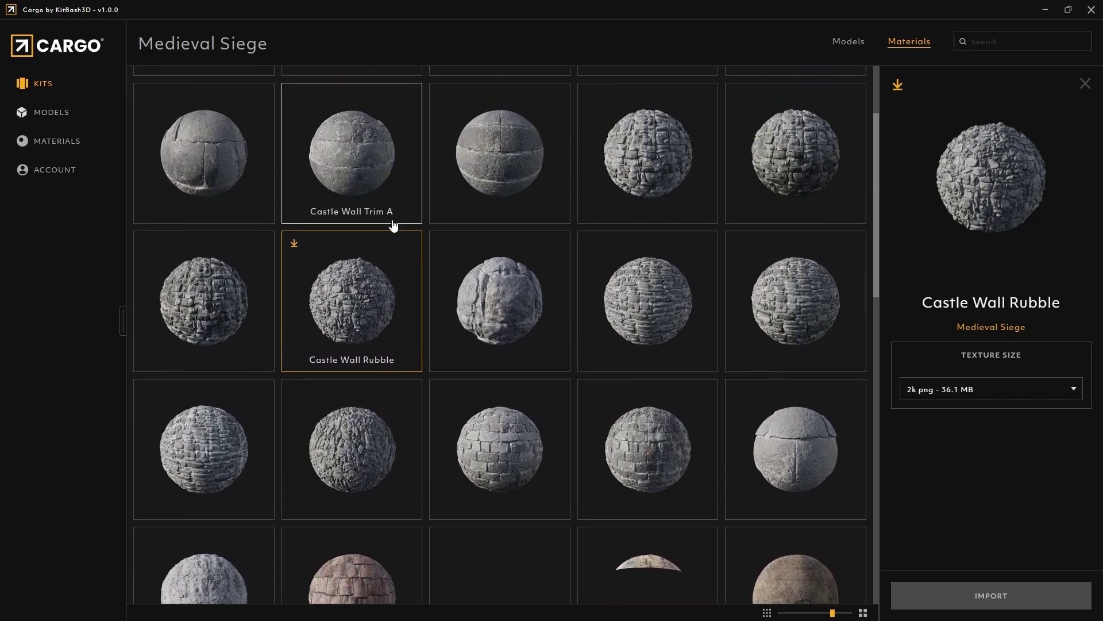
scroll(385, 252, "down", 2)
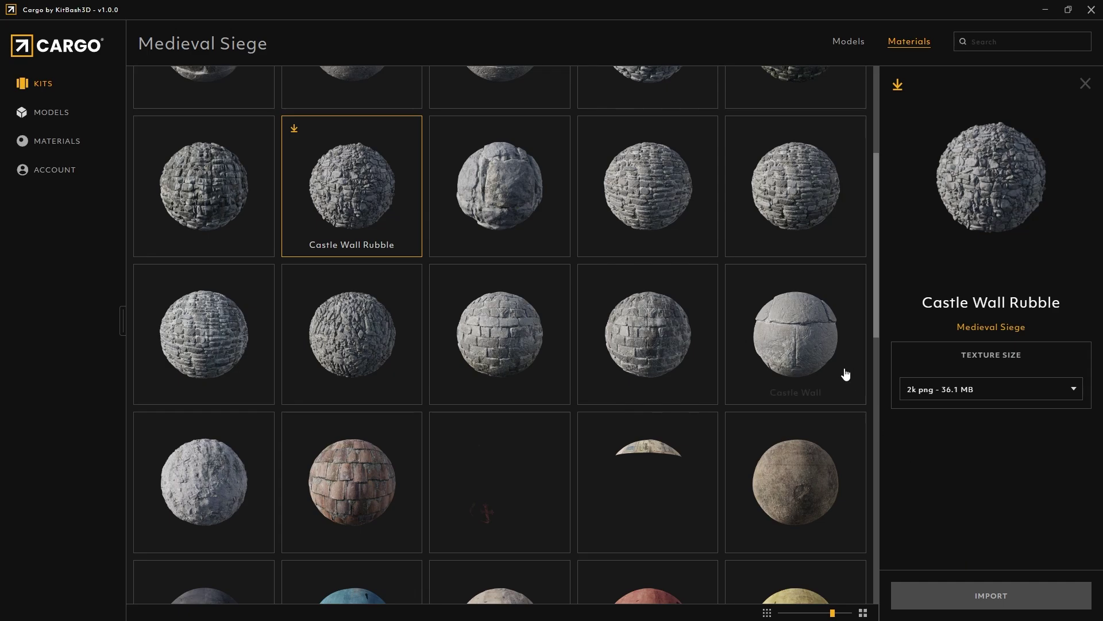
scroll(805, 334, "down", 8)
scroll(784, 313, "up", 5)
- Go back to the kit list, open the Hong Kong kit and browse its materials
left_click(26, 86)
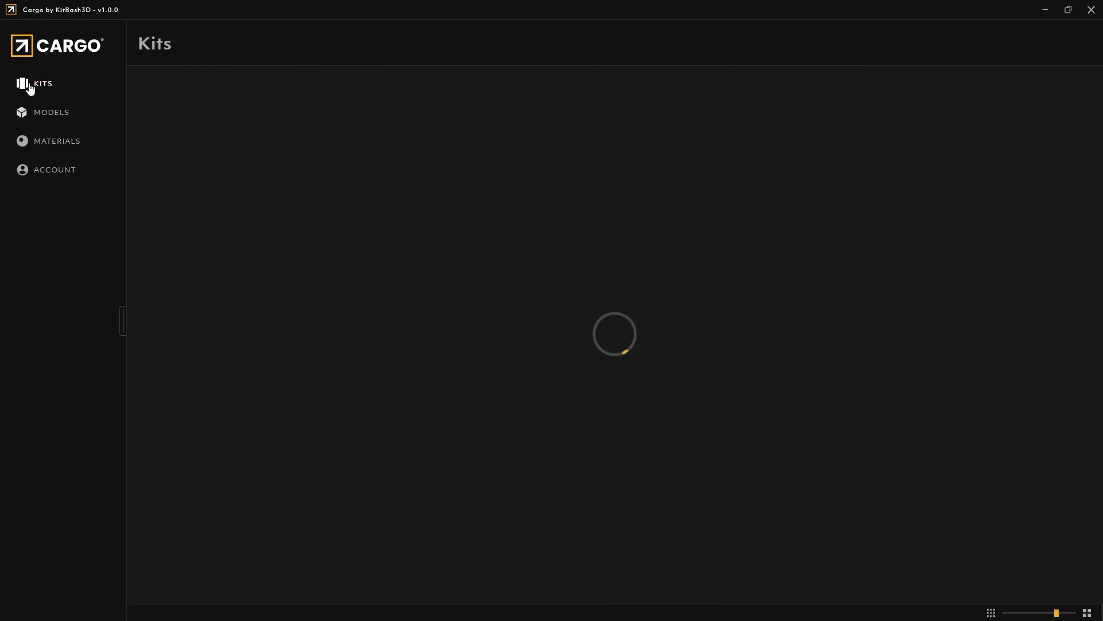
left_click(390, 204)
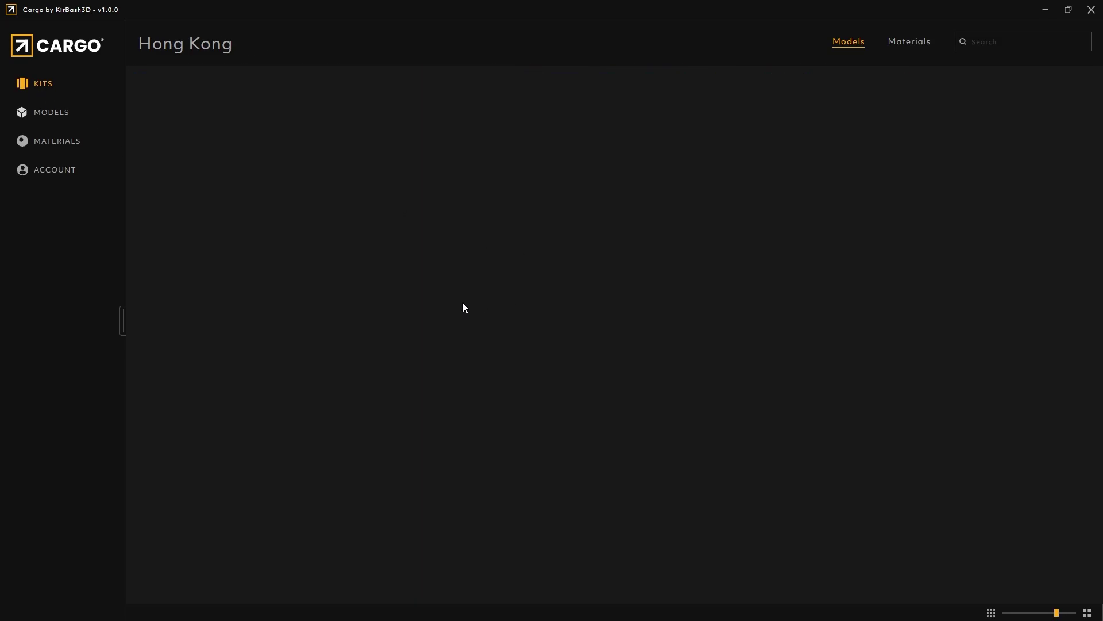
scroll(732, 222, "down", 10)
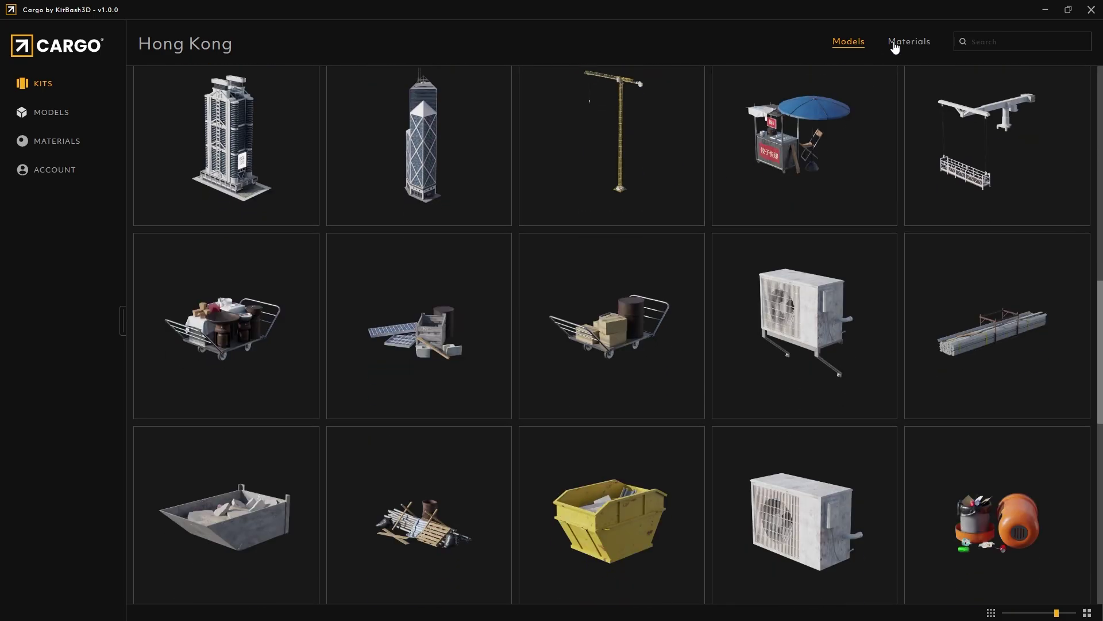
left_click(896, 45)
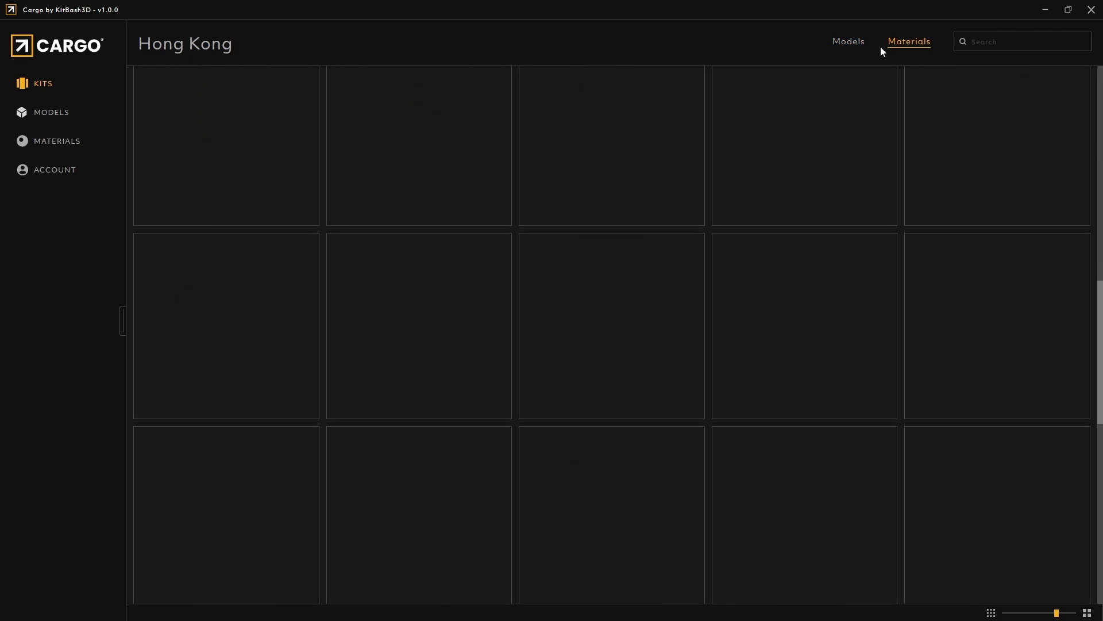
scroll(674, 224, "up", 5)
scroll(709, 205, "up", 3)
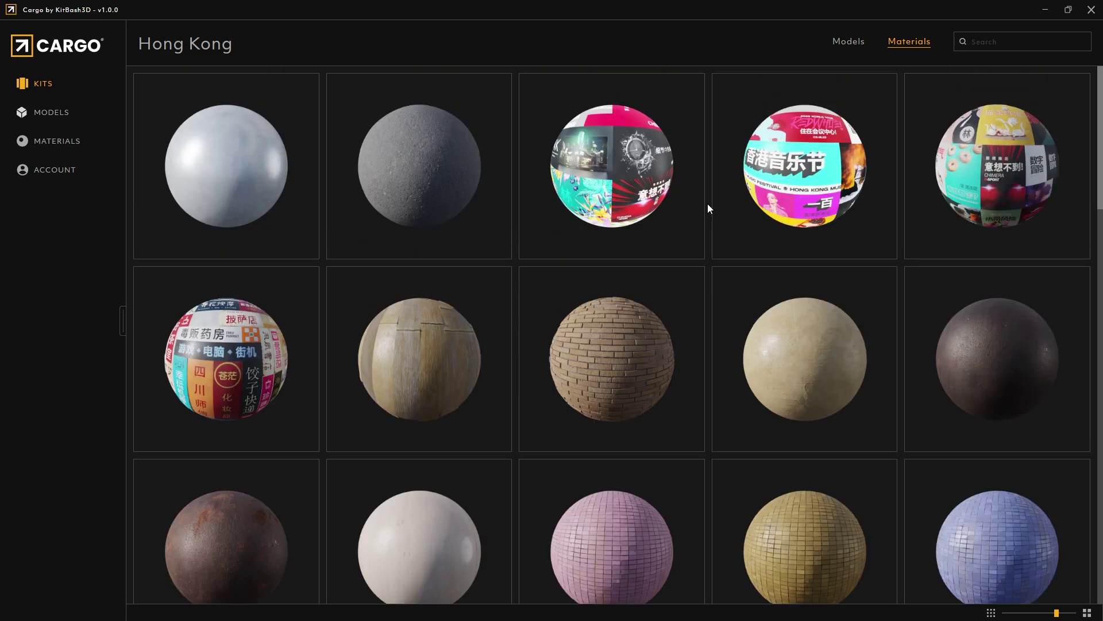
scroll(708, 204, "down", 3)
scroll(708, 209, "up", 3)
- Inspect the Hong Kong Bilboards material's 2k png details, then return to the kit's models
left_click(734, 202)
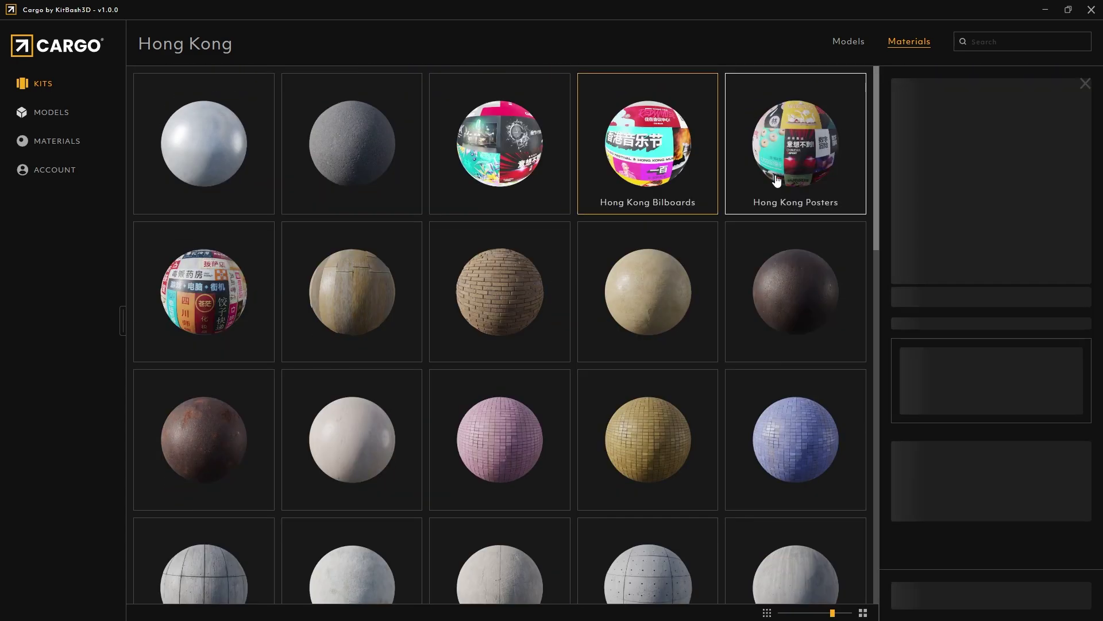
scroll(576, 199, "down", 10)
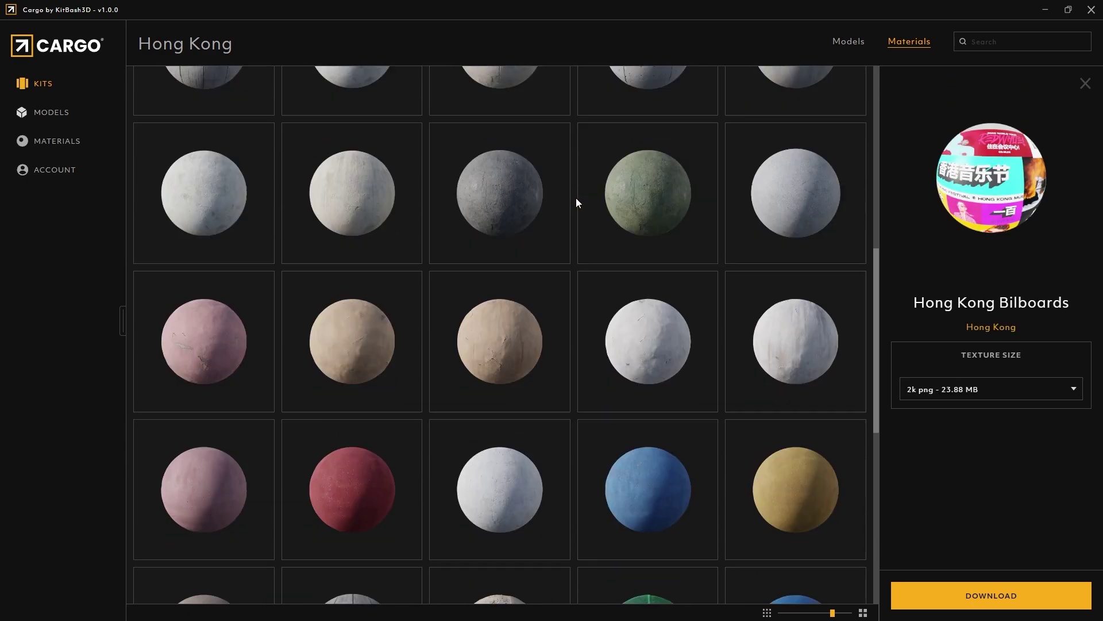
scroll(577, 202, "down", 5)
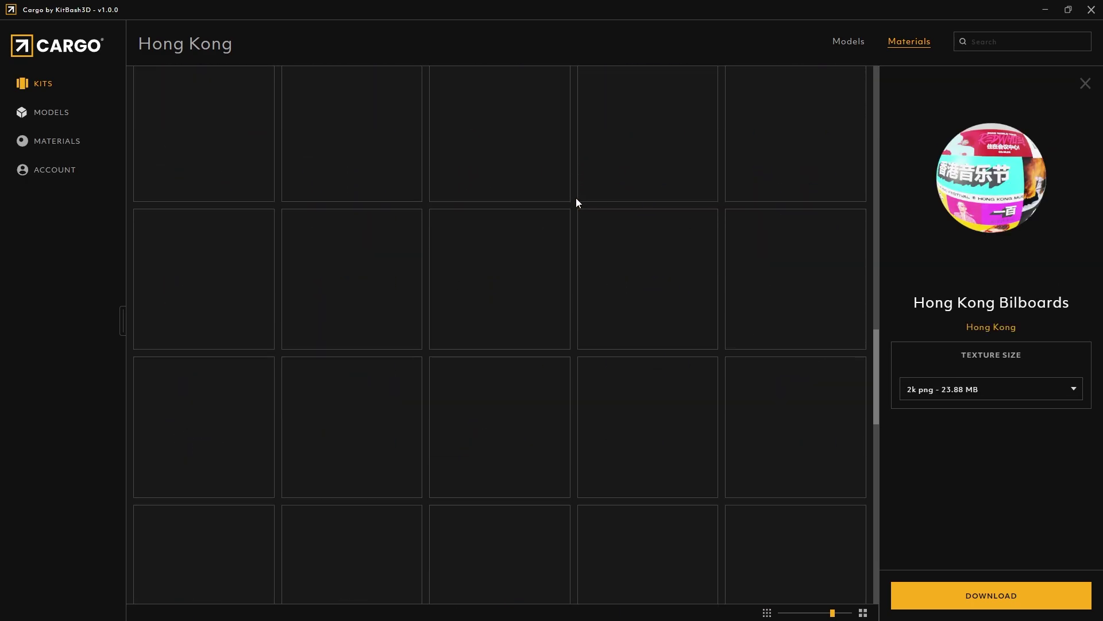
left_click(834, 43)
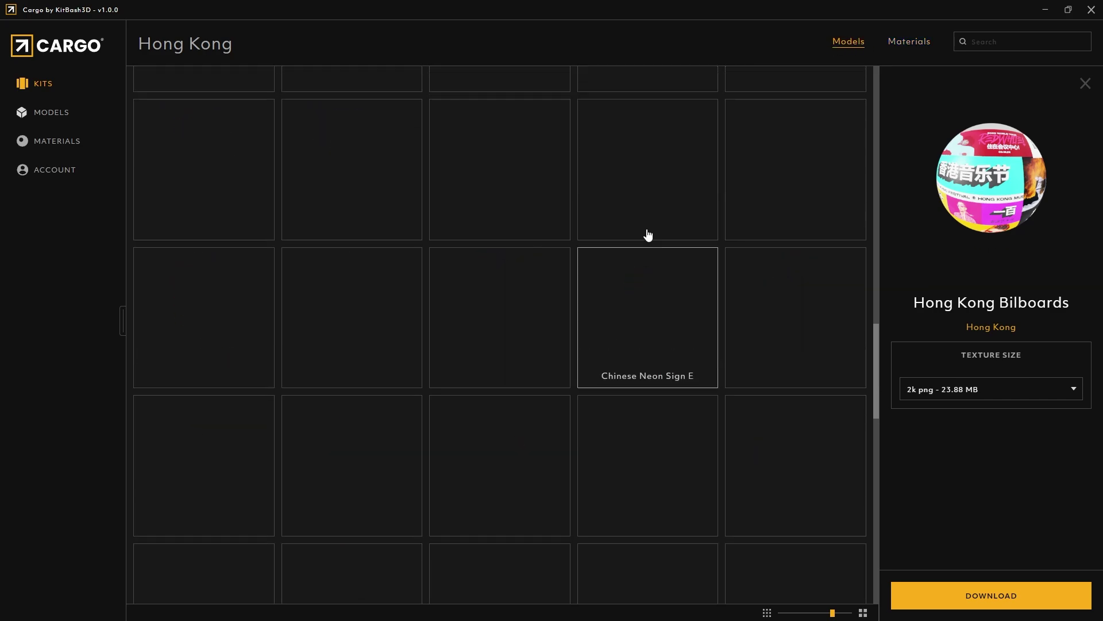
scroll(569, 221, "up", 5)
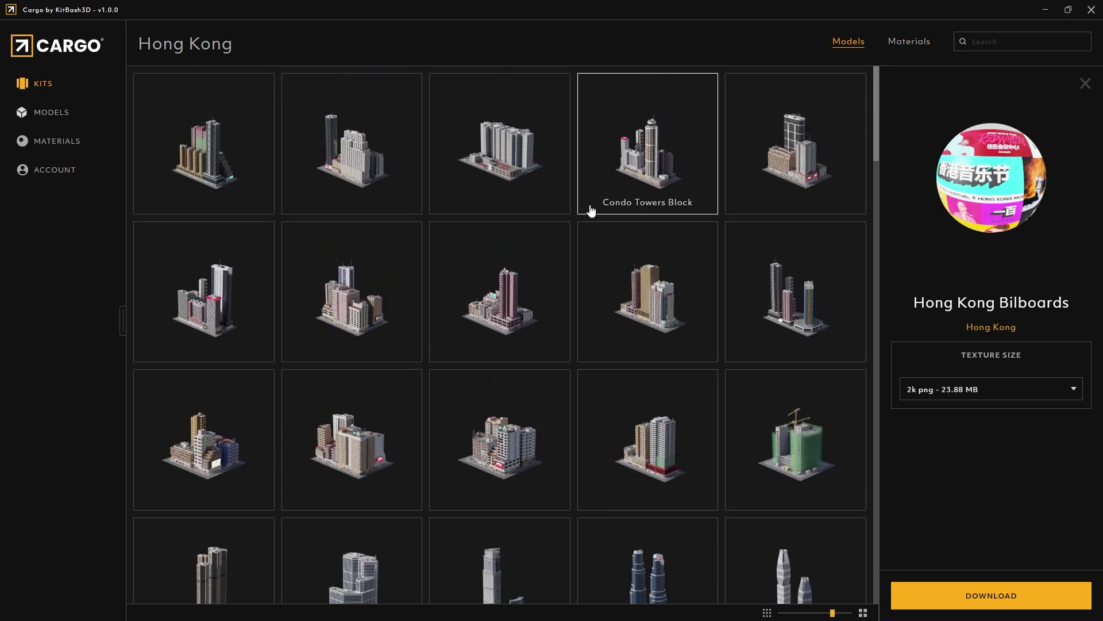